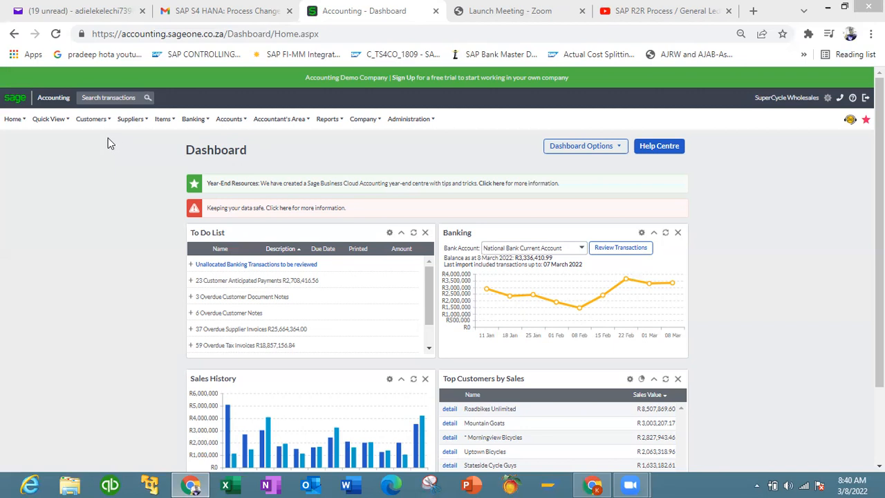
- Start a new customer record and enter the customer's name
{"action": "left_click", "coordinate": [97, 120]}
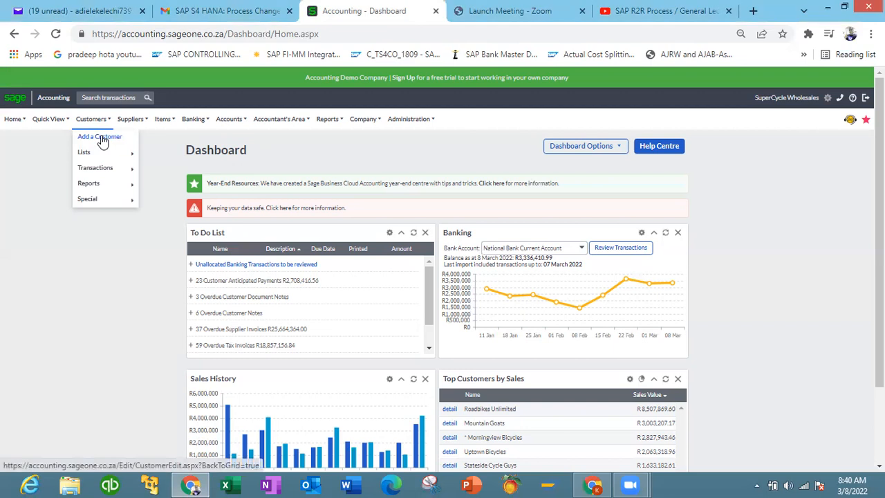
{"action": "left_click", "coordinate": [102, 138]}
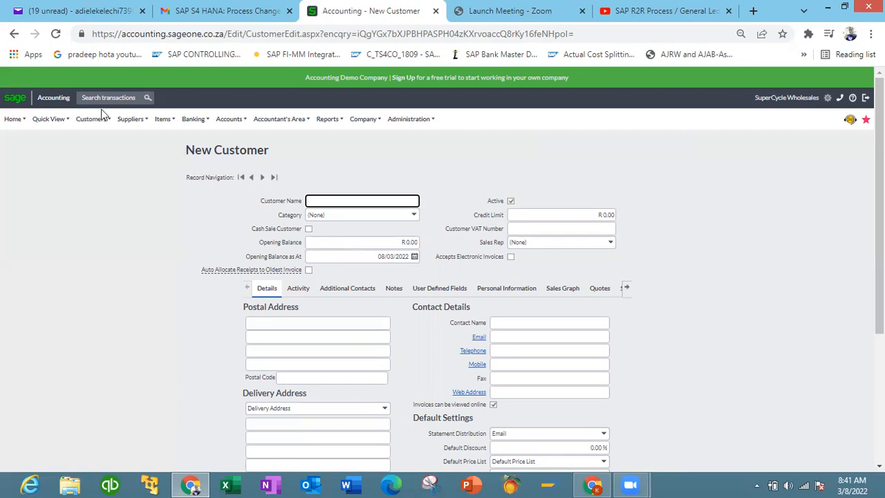
{"action": "mouse_move", "coordinate": [92, 123]}
{"action": "type", "text": "DAVISON"}
- Create a new customer category named Direct Manufacturer and assign it to the customer
{"action": "left_click", "coordinate": [412, 214]}
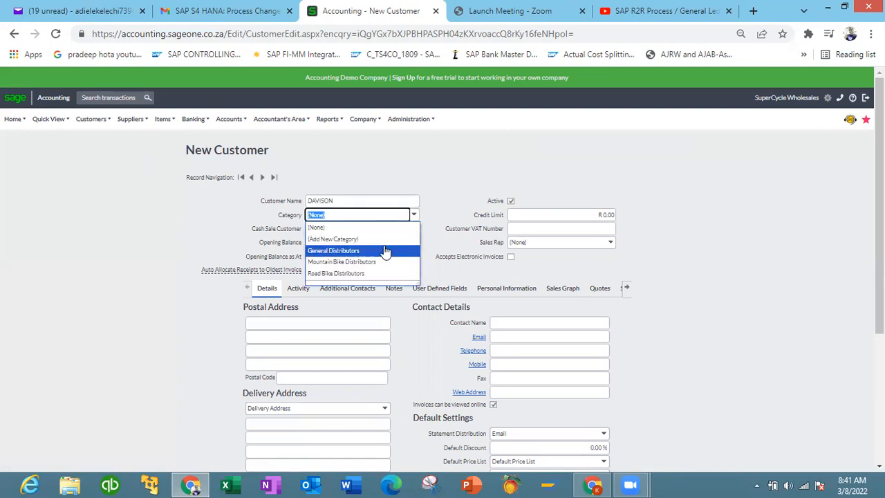
{"action": "left_click", "coordinate": [385, 251]}
{"action": "left_click", "coordinate": [414, 218]}
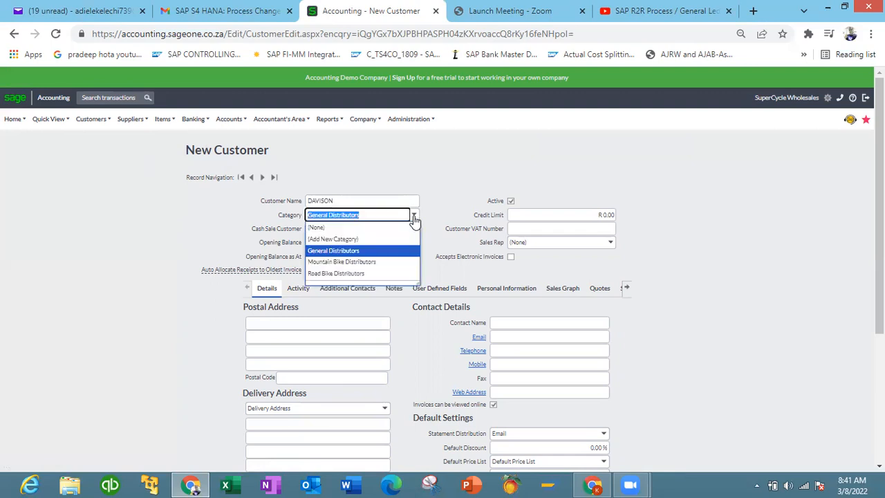
{"action": "left_click", "coordinate": [353, 240]}
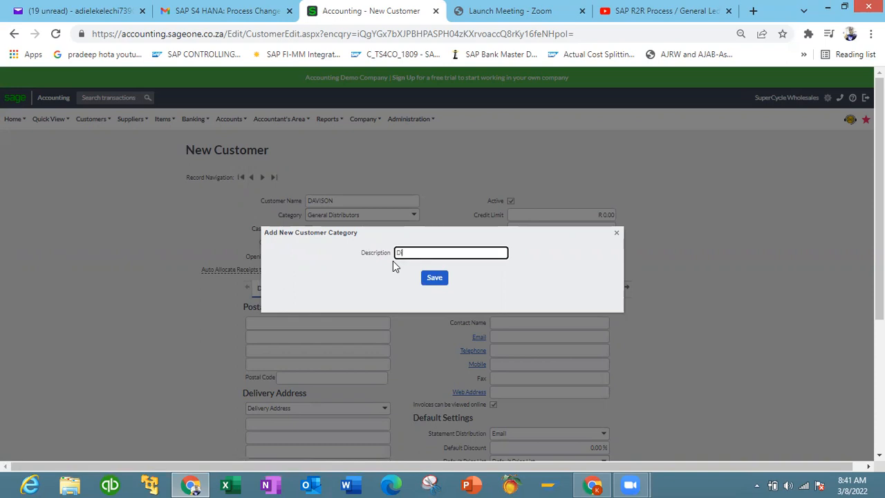
{"action": "type", "text": "Manufacturer"}
{"action": "left_click", "coordinate": [436, 279]}
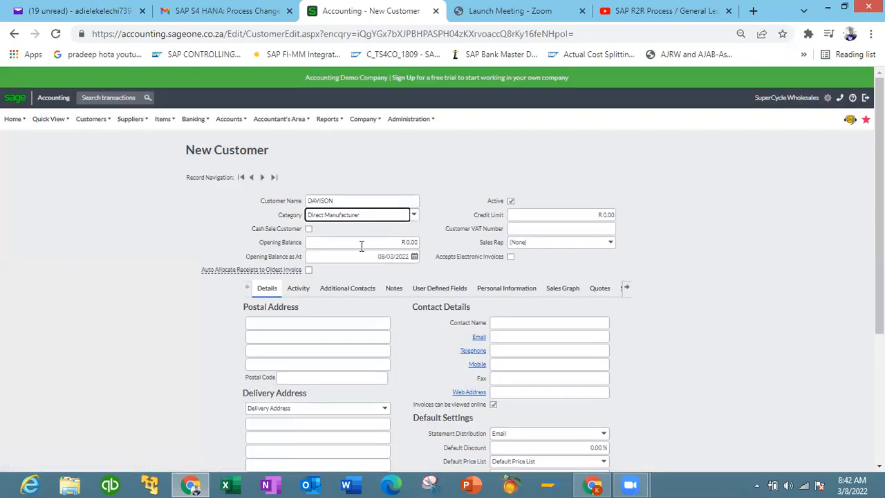
- Toggle Cash Sale Customer on and back off, and set the opening balance to R 120,000,000.00 as at 01/03/2022
{"action": "left_click", "coordinate": [309, 229]}
{"action": "left_click", "coordinate": [307, 229]}
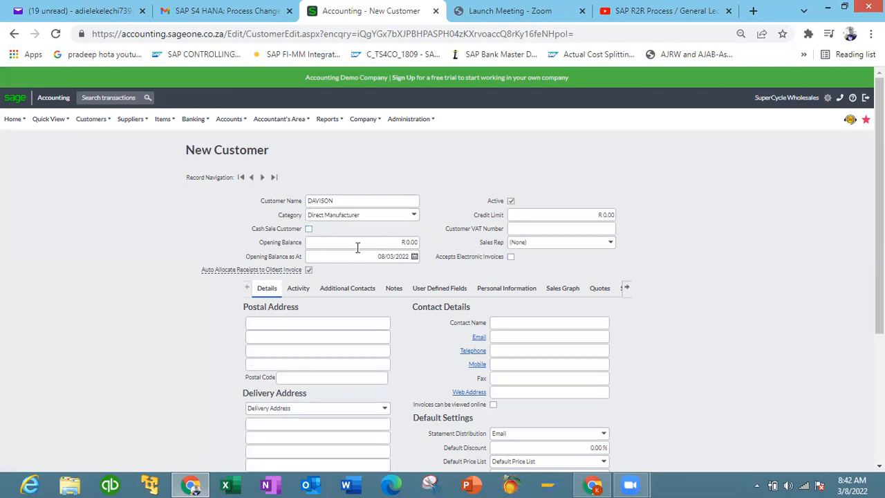
{"action": "left_click", "coordinate": [406, 244]}
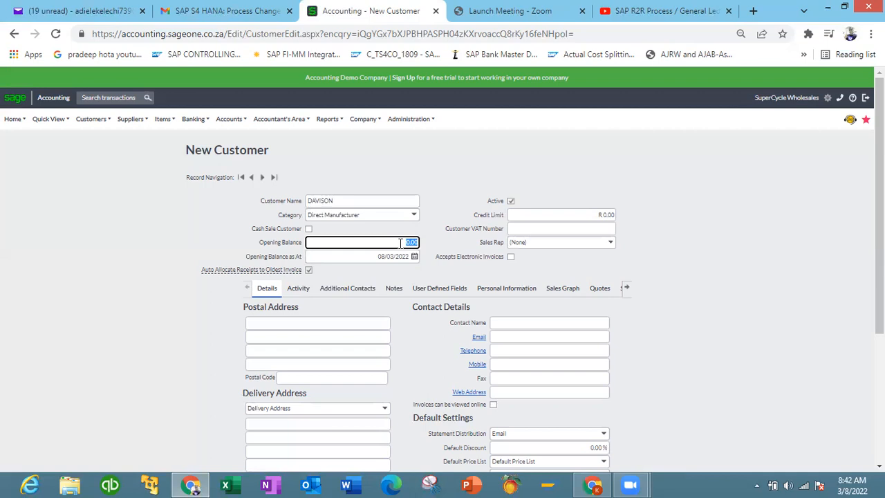
{"action": "type", "text": "1"}
{"action": "key", "text": "Tab"}
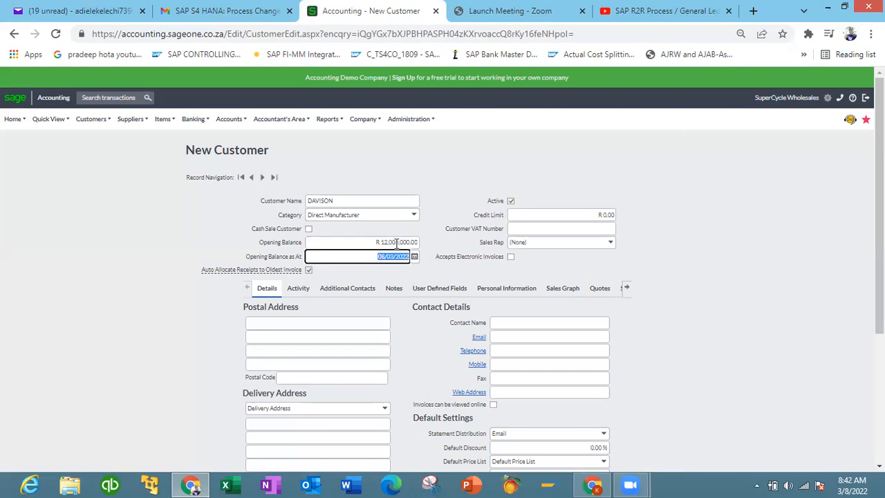
{"action": "left_click", "coordinate": [397, 242]}
{"action": "key", "text": "BackSpace"}
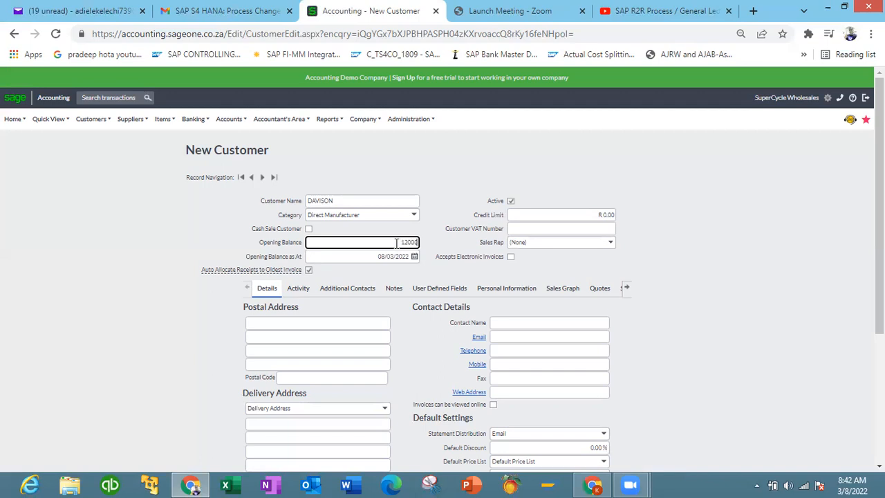
{"action": "type", "text": "120000000"}
{"action": "key", "text": "Tab"}
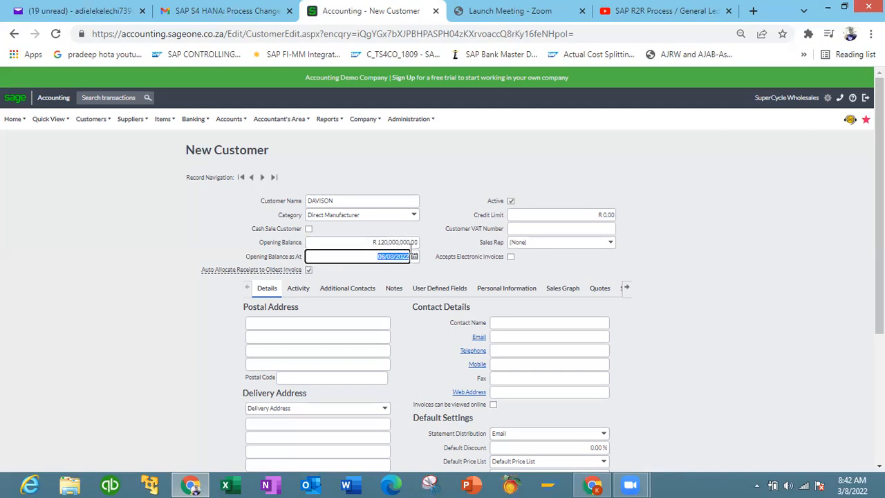
{"action": "left_click", "coordinate": [414, 257]}
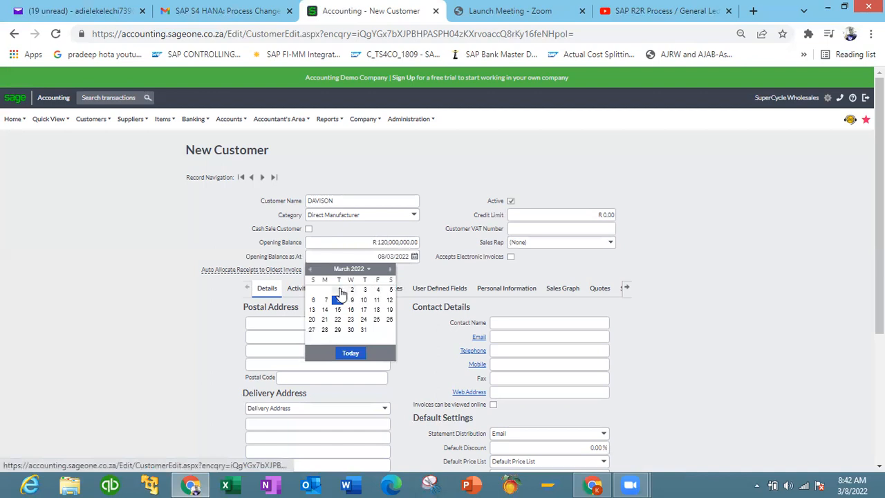
{"action": "left_click", "coordinate": [339, 289]}
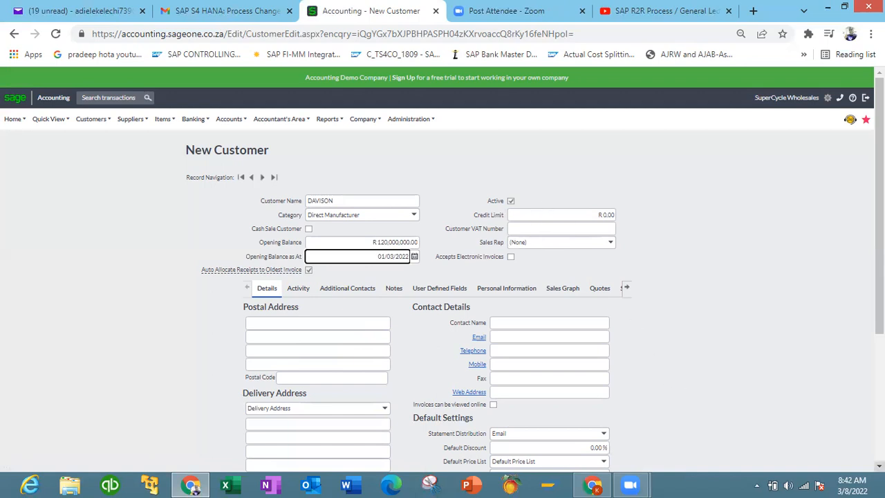
- Fill in the customer's e-mail address and telephone number in the contact details, leaving the postal and delivery addresses empty
{"action": "scroll", "coordinate": [678, 383], "scroll_direction": "down", "scroll_amount": 1}
{"action": "scroll", "coordinate": [756, 384], "scroll_direction": "down", "scroll_amount": 1}
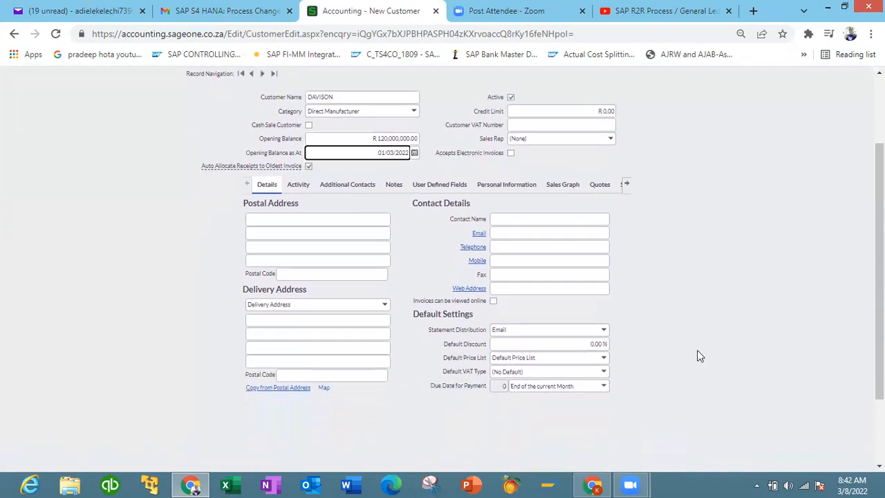
{"action": "left_click", "coordinate": [554, 235]}
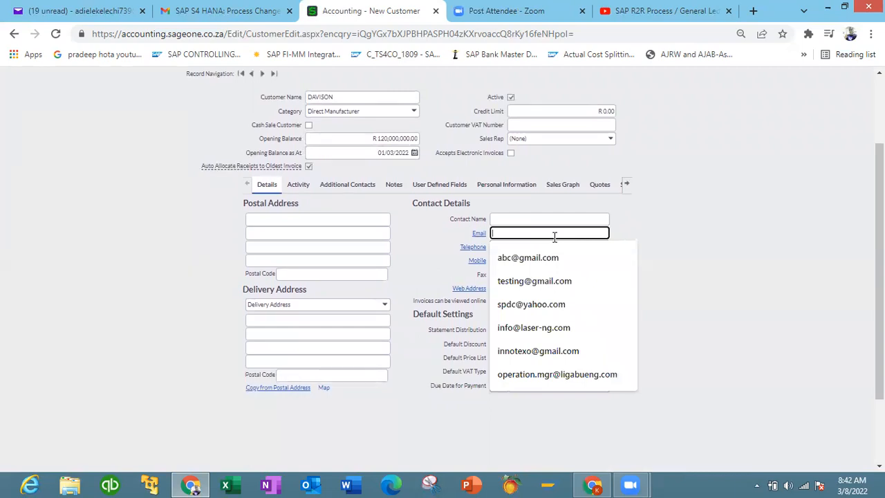
{"action": "type", "text": "a"}
{"action": "type", "text": "ahoo.com"}
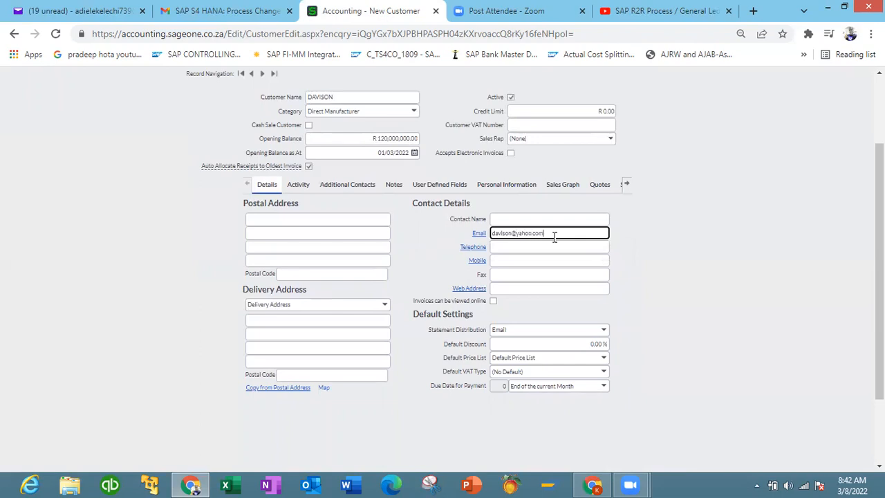
{"action": "left_click", "coordinate": [548, 246]}
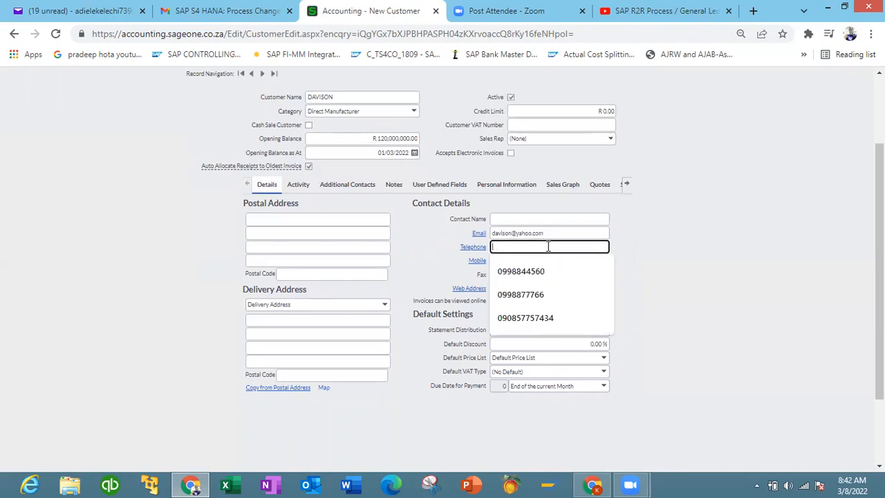
{"action": "left_click", "coordinate": [537, 295]}
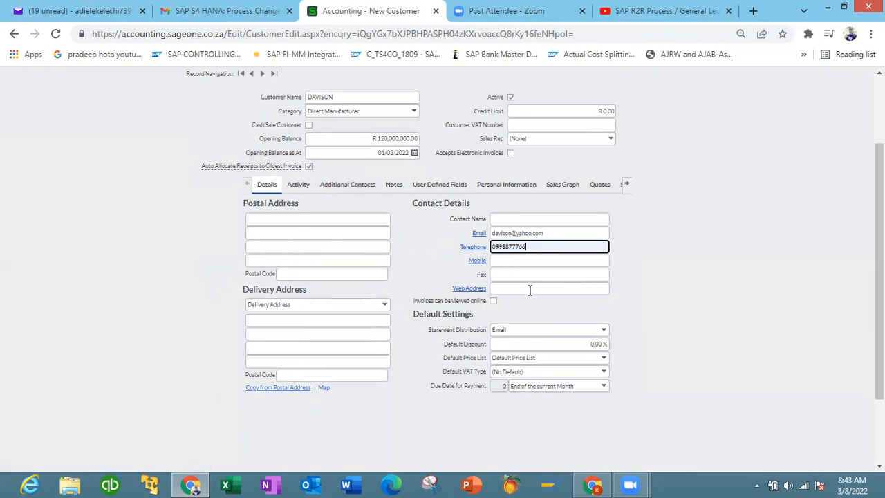
{"action": "left_click", "coordinate": [290, 233]}
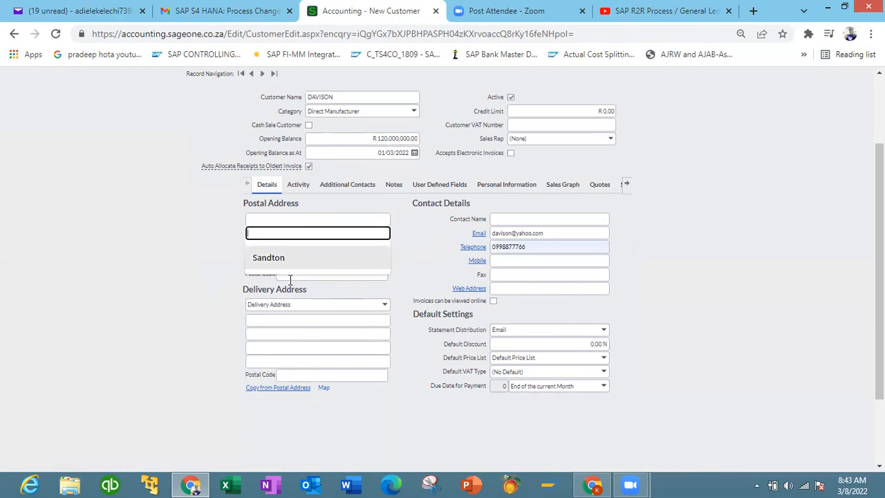
{"action": "left_click", "coordinate": [287, 319]}
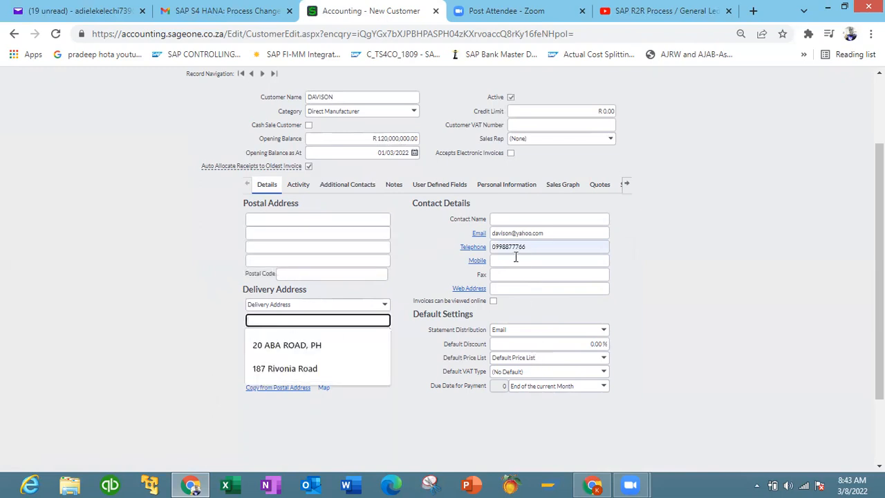
- Set the customer's default VAT type to No VAT and save the customer record
{"action": "left_click", "coordinate": [604, 374]}
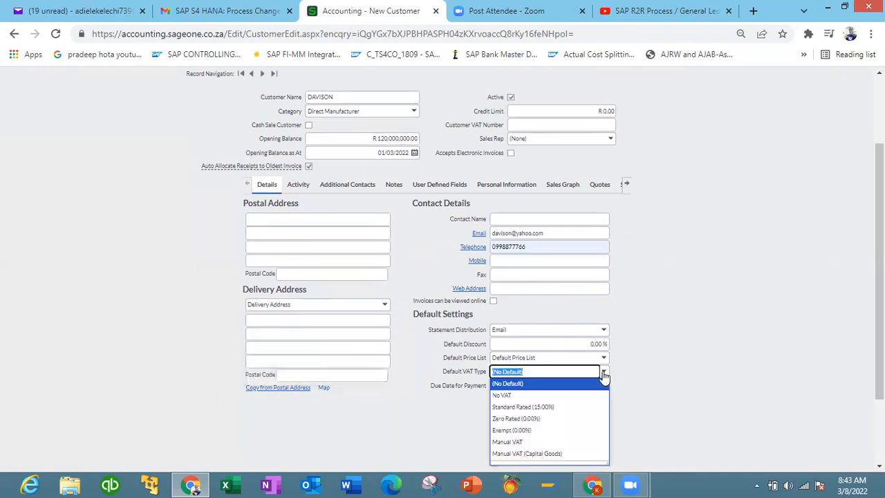
{"action": "left_click", "coordinate": [537, 396]}
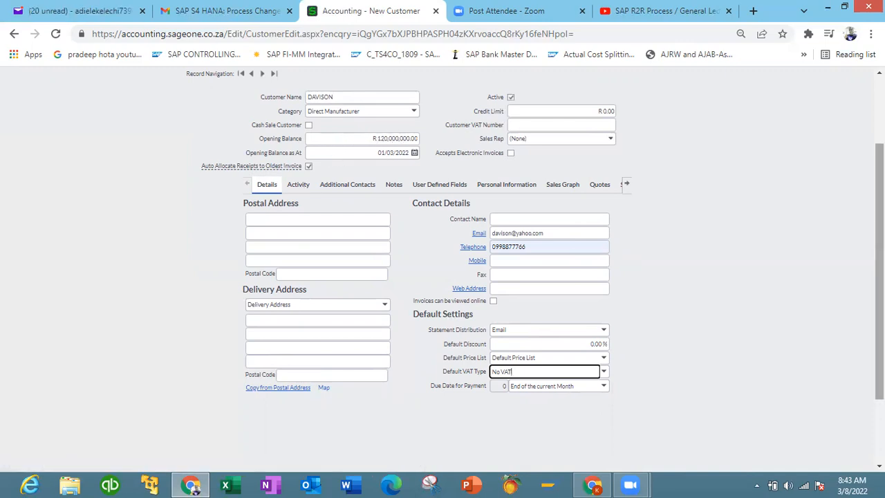
{"action": "scroll", "coordinate": [439, 346], "scroll_direction": "down", "scroll_amount": 2}
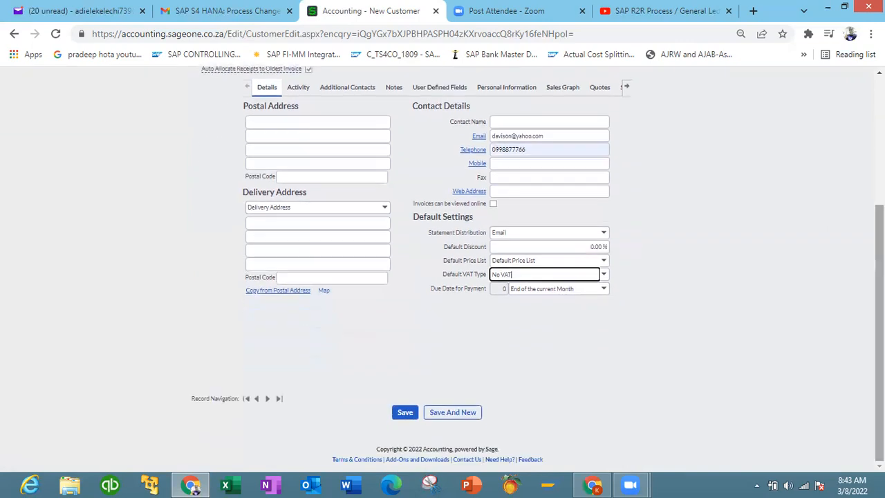
{"action": "left_click", "coordinate": [404, 413]}
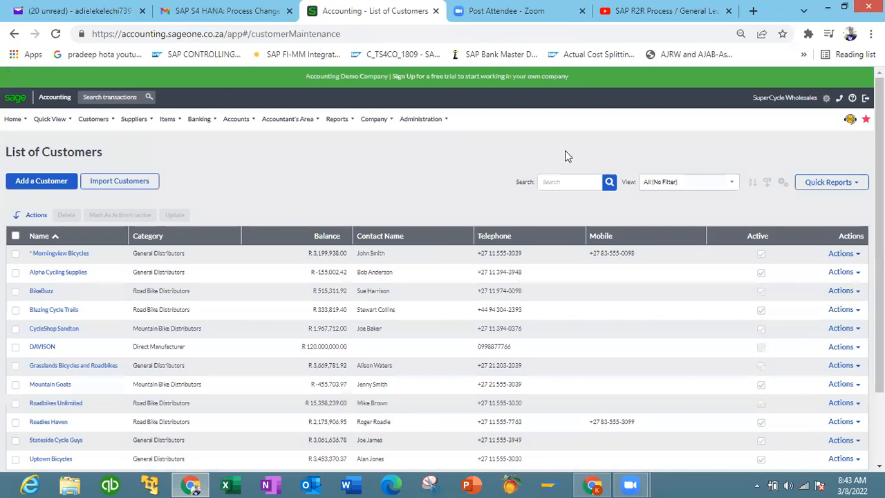
- Search the list of customers for the new customer by the first letters of the name
{"action": "left_click", "coordinate": [561, 180]}
{"action": "type", "text": "da"}
{"action": "key", "text": "Return"}
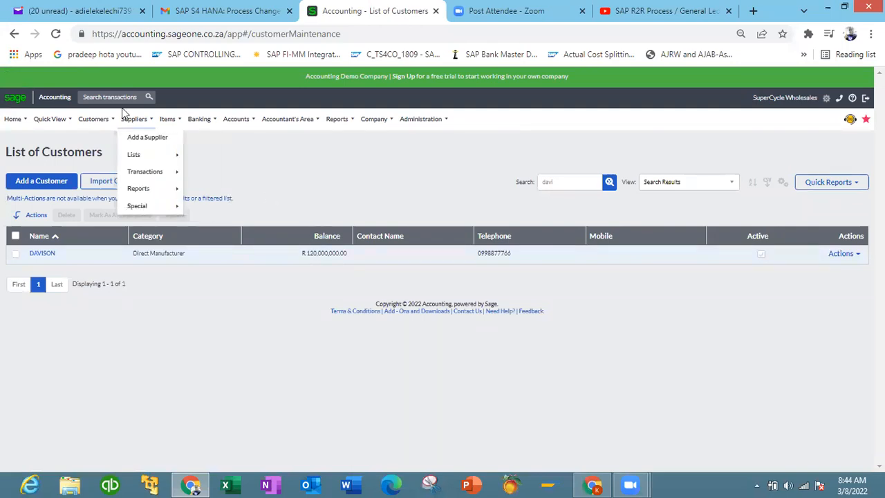
- Add a new customer receipt and choose the newly created customer for it
{"action": "mouse_move", "coordinate": [105, 120]}
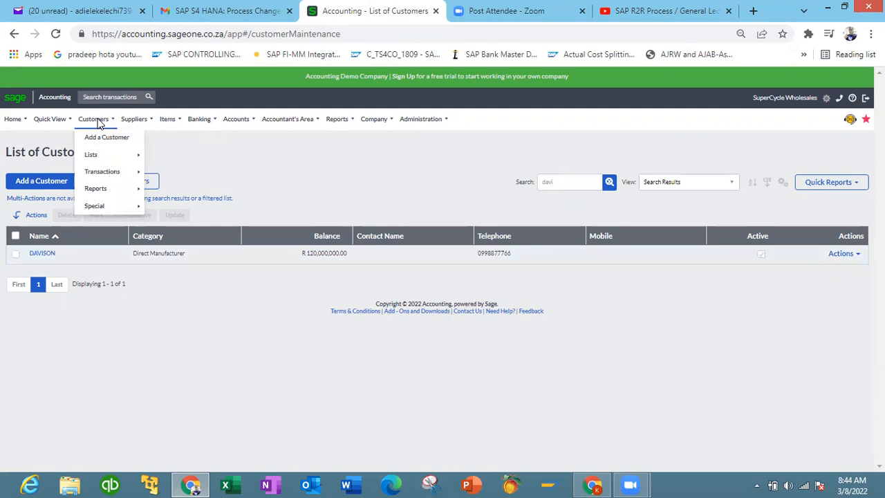
{"action": "mouse_move", "coordinate": [108, 179]}
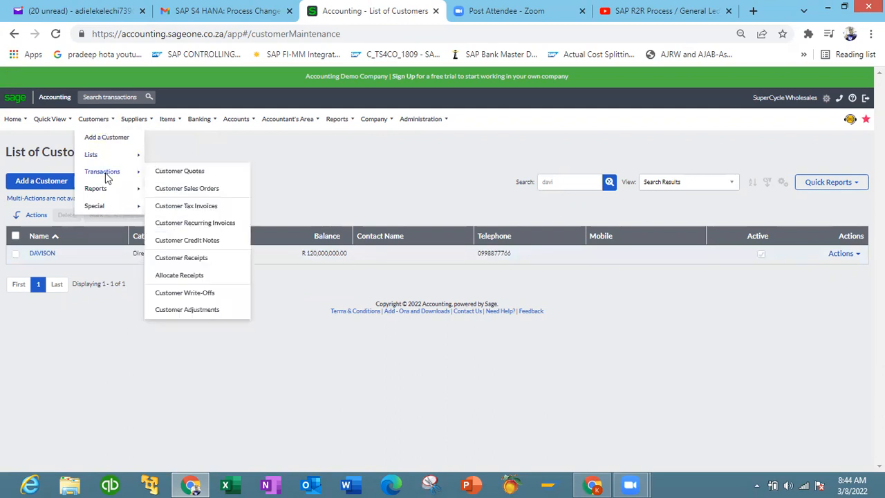
{"action": "left_click", "coordinate": [201, 261]}
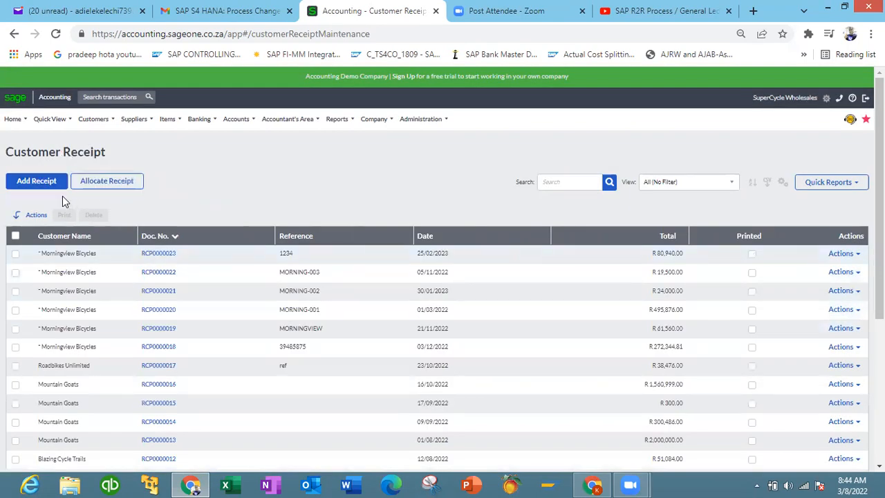
{"action": "left_click", "coordinate": [31, 184]}
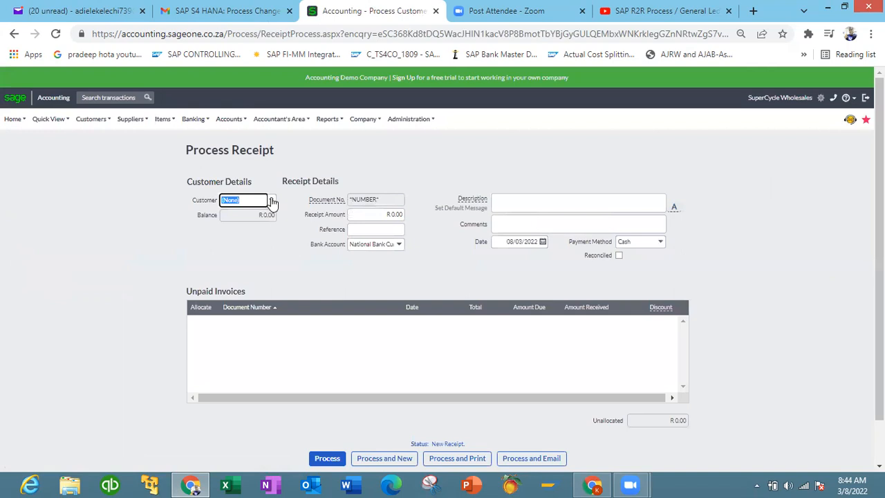
{"action": "type", "text": "ds"}
{"action": "left_click", "coordinate": [257, 214]}
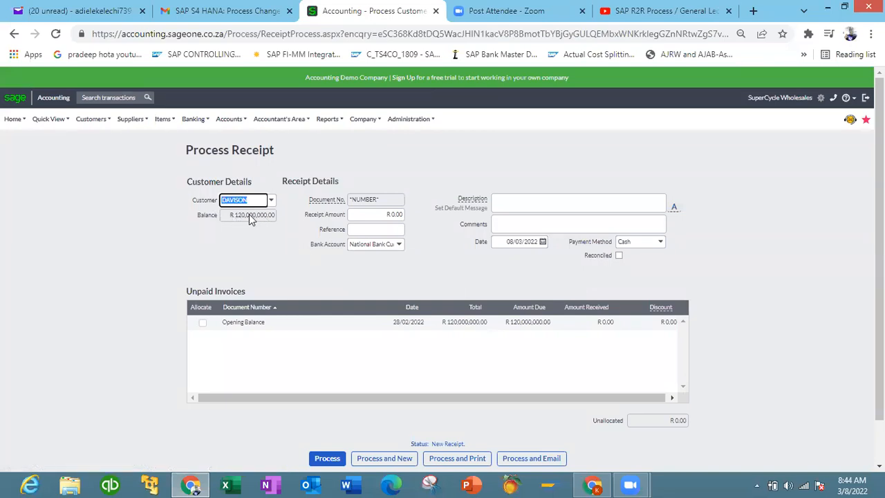
- Set the receipt amount to R 50,000,000.00, the reference to BNK-09596 and the bank account to National Bank Current Account
{"action": "left_click", "coordinate": [378, 217]}
{"action": "type", "text": "50000000"}
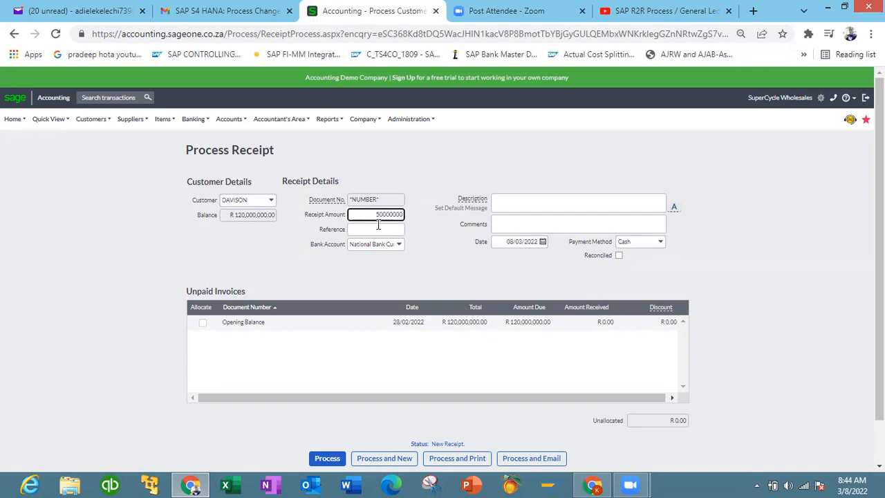
{"action": "left_click", "coordinate": [378, 229]}
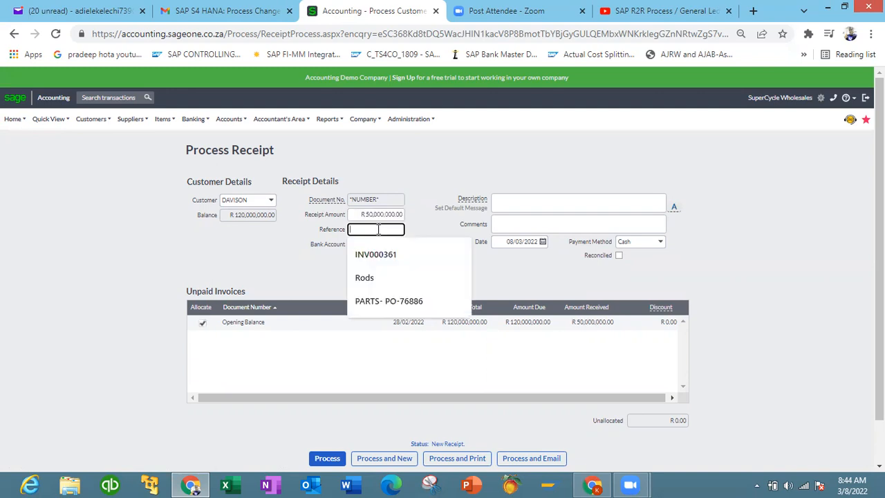
{"action": "type", "text": "BNK-09596"}
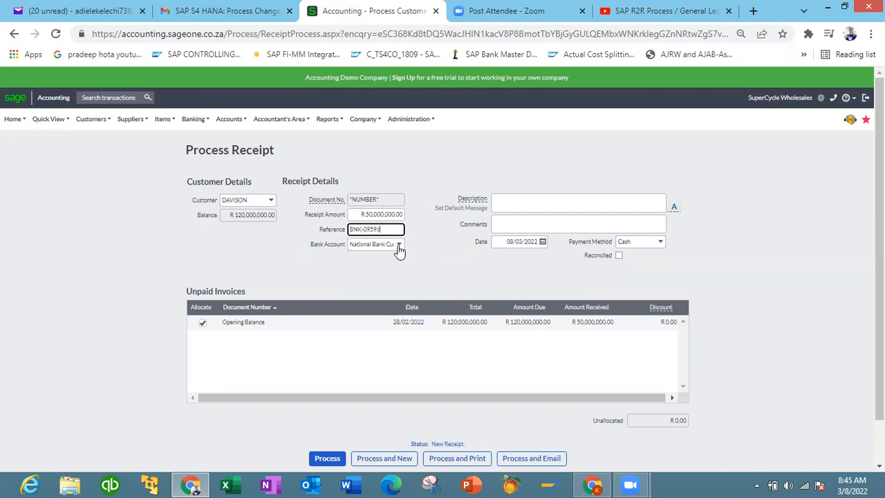
{"action": "left_click", "coordinate": [399, 246]}
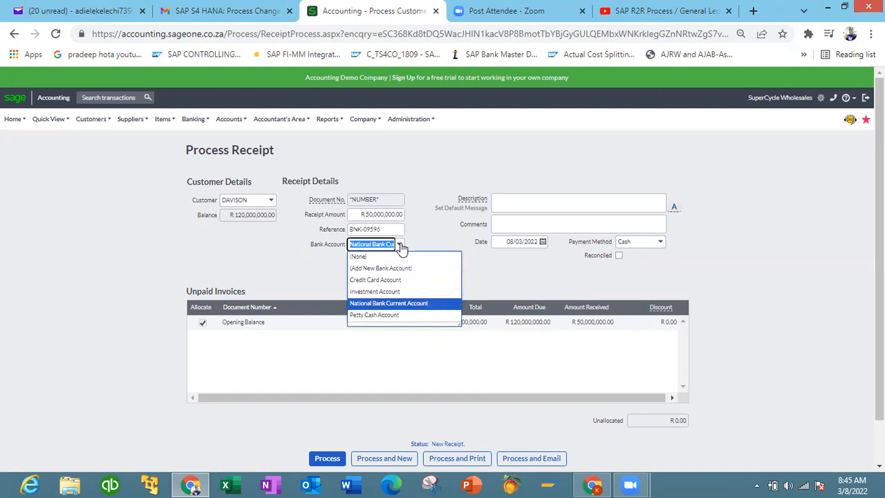
{"action": "left_click", "coordinate": [379, 304]}
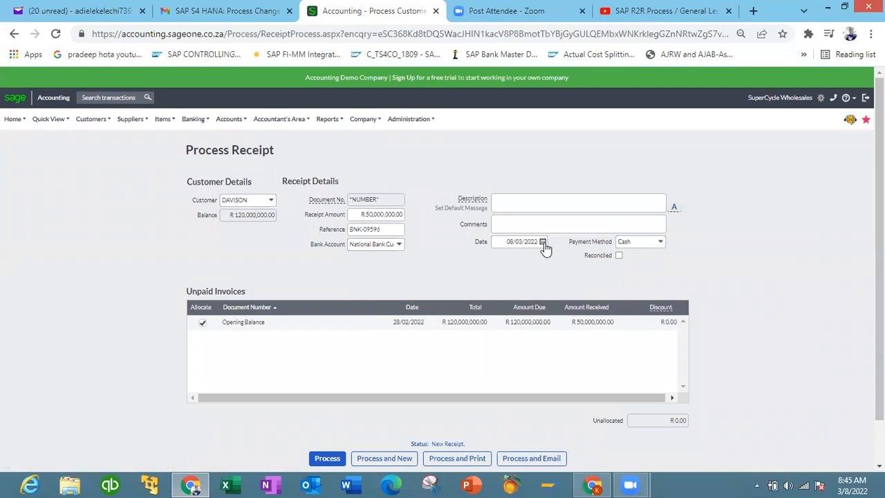
- Set the receipt's payment method to EFT and process the receipt
{"action": "left_click", "coordinate": [664, 246]}
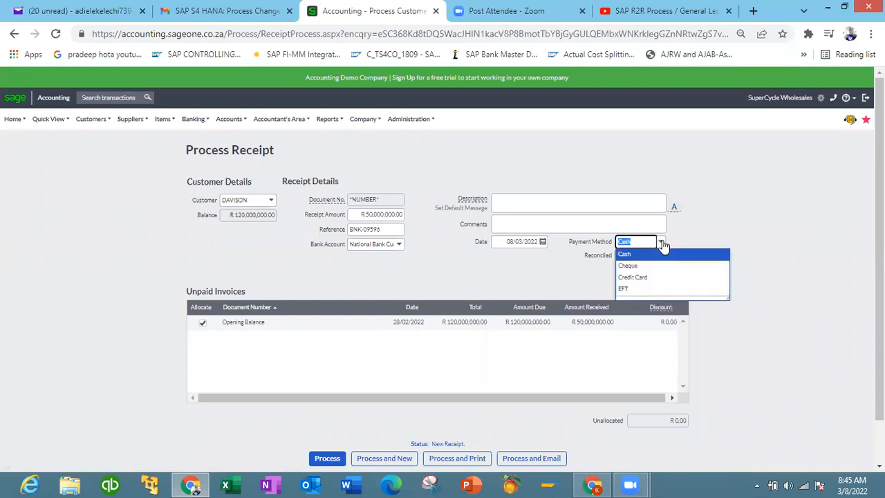
{"action": "left_click", "coordinate": [660, 289]}
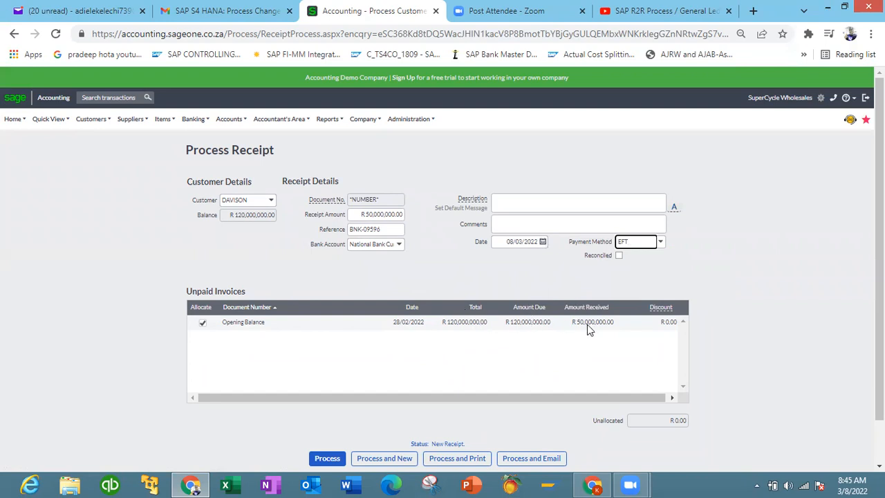
{"action": "left_click", "coordinate": [323, 462]}
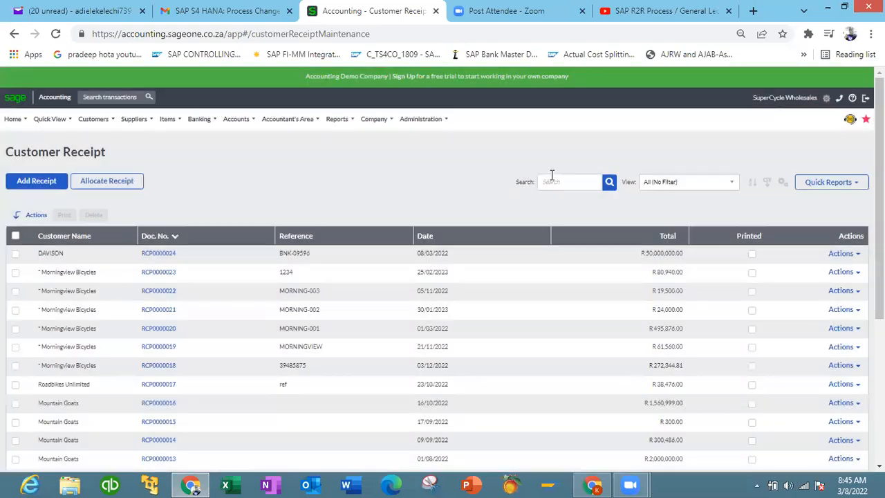
- Search the customer receipts for the new customer by the first letters of the name
{"action": "left_click", "coordinate": [555, 181]}
{"action": "type", "text": "D"}
{"action": "key", "text": "Return"}
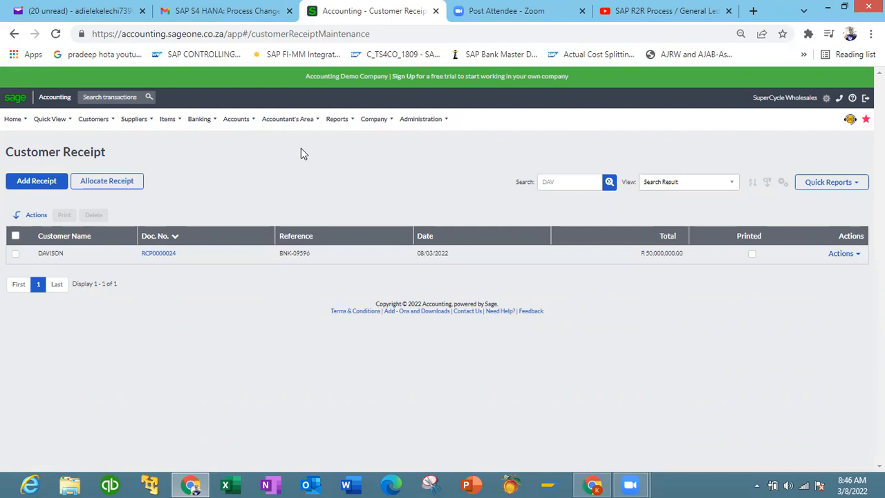
- Open the options of the Customer Transactions report
{"action": "mouse_move", "coordinate": [330, 126]}
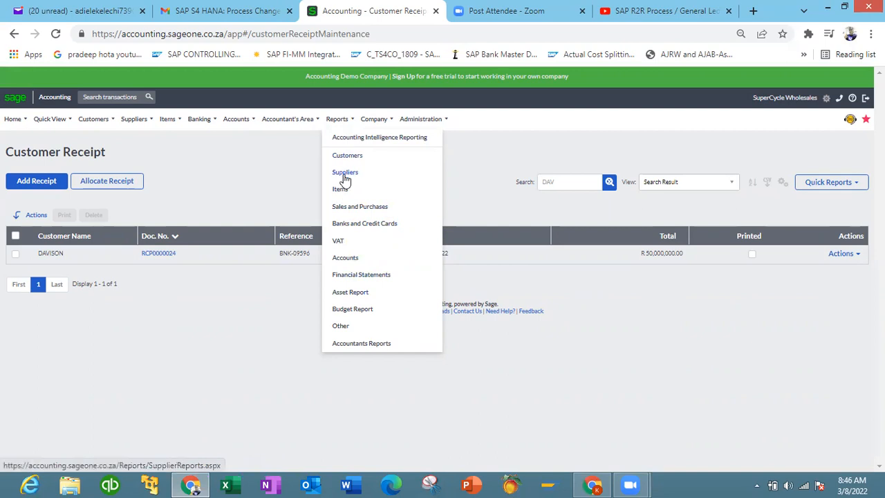
{"action": "mouse_move", "coordinate": [97, 120]}
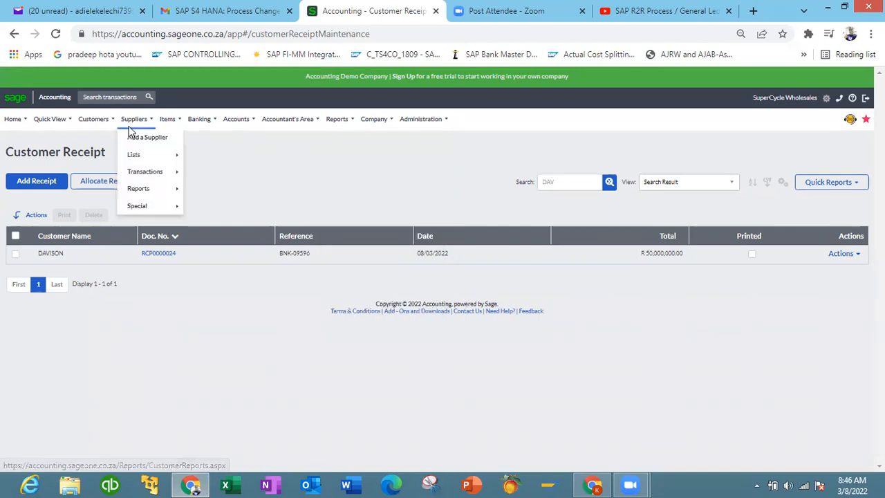
{"action": "mouse_move", "coordinate": [111, 188]}
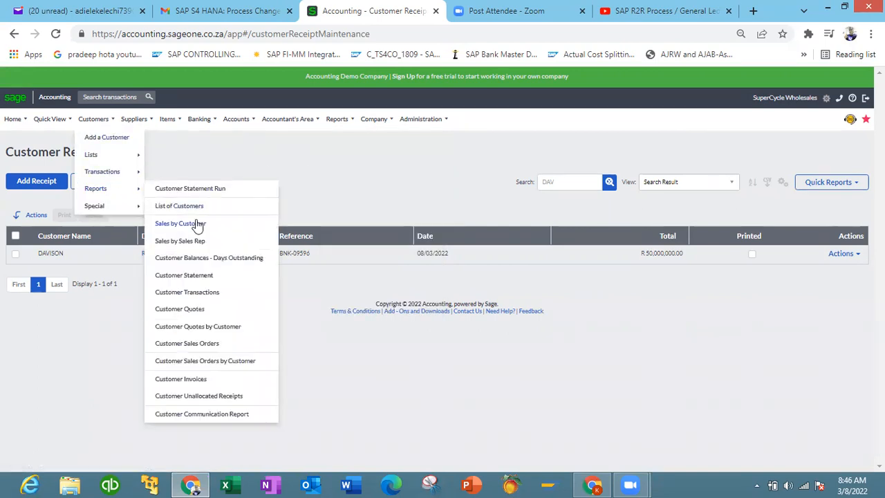
{"action": "left_click", "coordinate": [206, 296]}
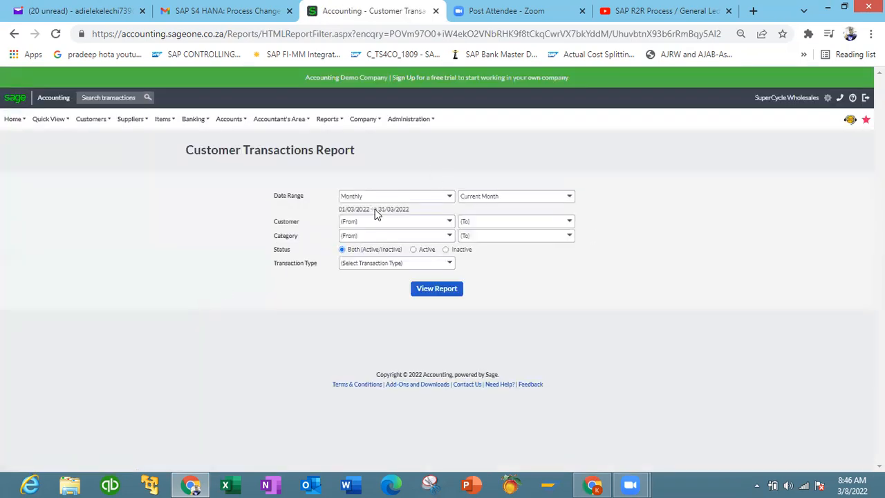
- Limit the Customer Transactions report to the new customer for the current month and view the report
{"action": "left_click", "coordinate": [386, 221]}
{"action": "key", "text": "BackSpace"}
{"action": "key", "text": "BackSpace"}
{"action": "key", "text": "BackSpace"}
{"action": "key", "text": "BackSpace"}
{"action": "key", "text": "BackSpace"}
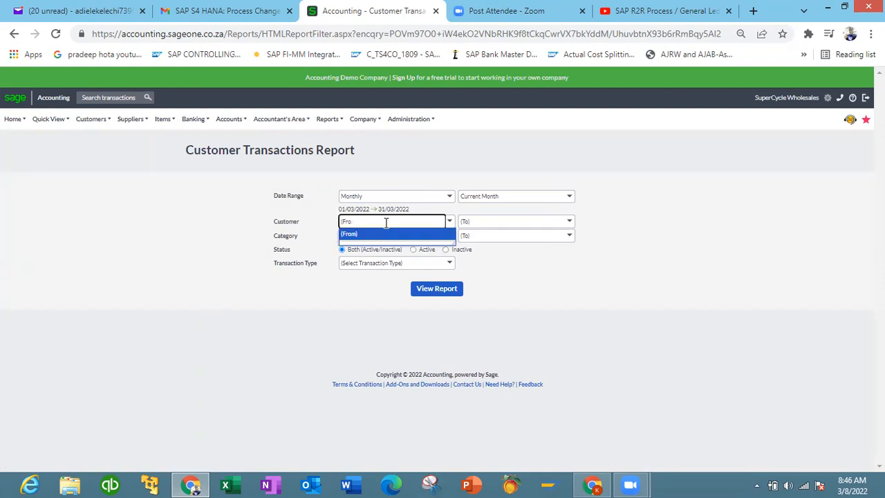
{"action": "key", "text": "BackSpace"}
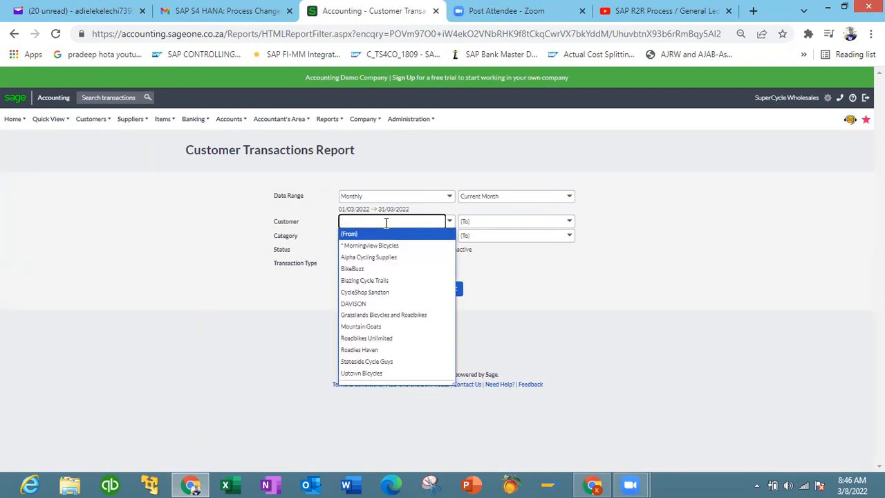
{"action": "type", "text": "DAVISON"}
{"action": "left_click", "coordinate": [387, 235]}
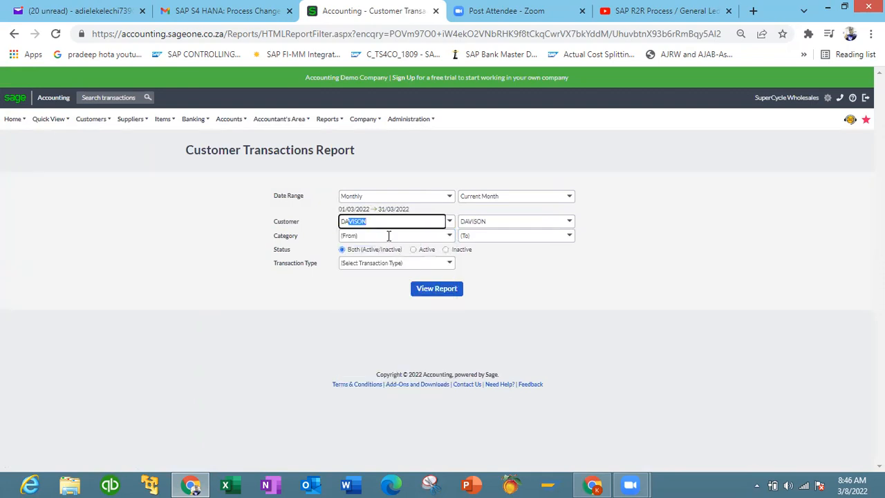
{"action": "left_click", "coordinate": [441, 291]}
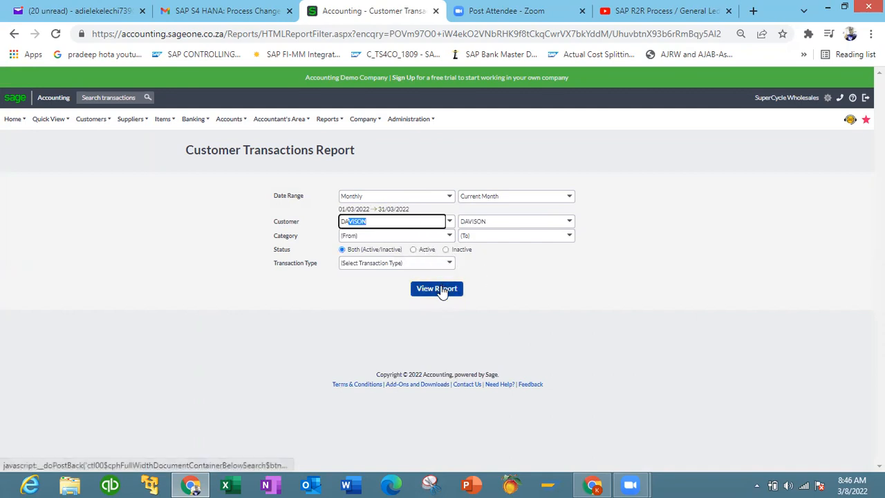
{"action": "left_click", "coordinate": [442, 290]}
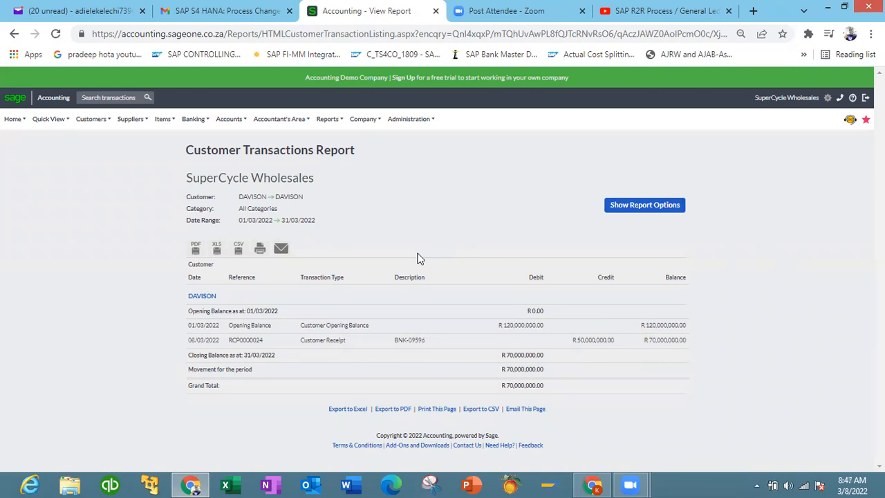
- Start a new supplier record named NEXTOIL and assign it to the Local category
{"action": "left_click", "coordinate": [132, 119]}
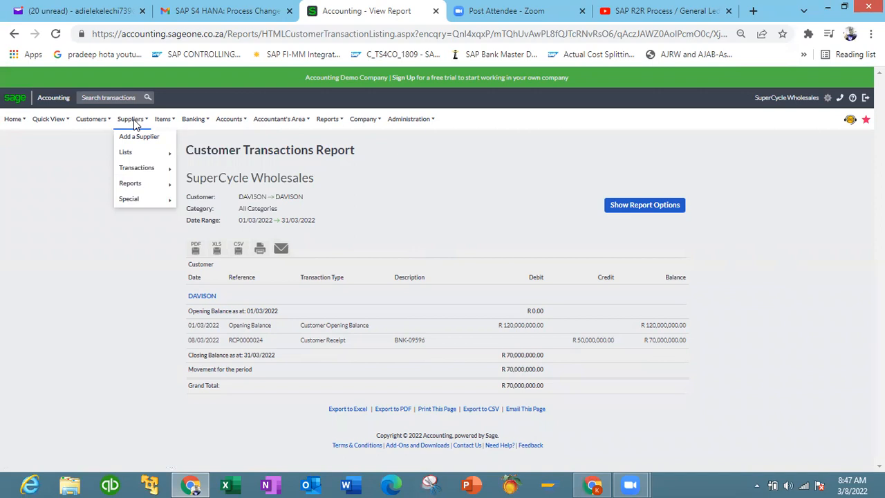
{"action": "left_click", "coordinate": [146, 142]}
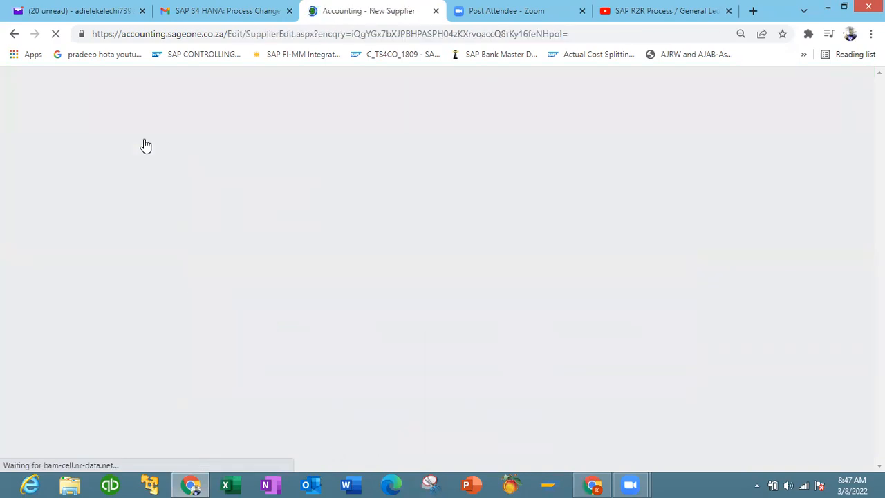
{"action": "left_click", "coordinate": [317, 200]}
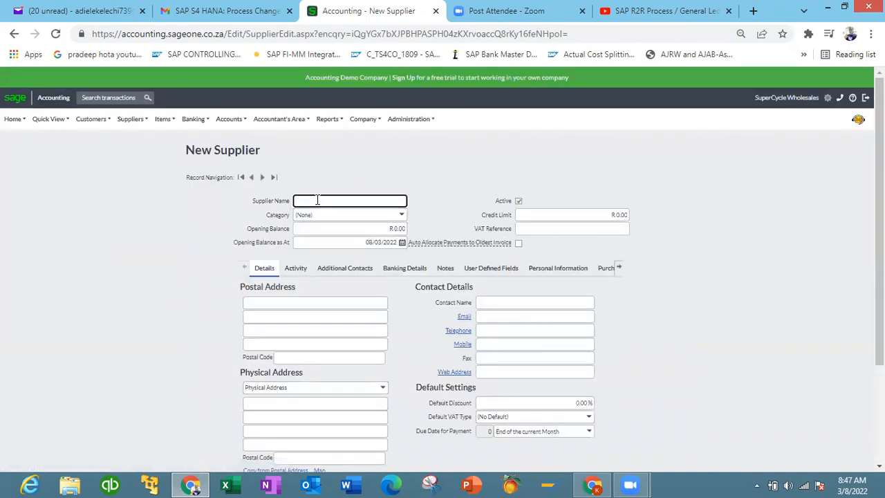
{"action": "type", "text": "NEXTOIL"}
{"action": "left_click", "coordinate": [402, 217]}
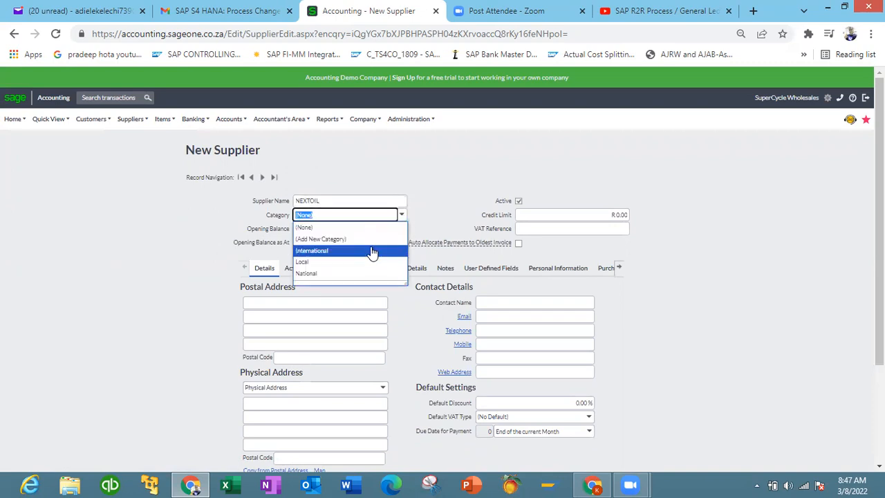
{"action": "left_click", "coordinate": [369, 267]}
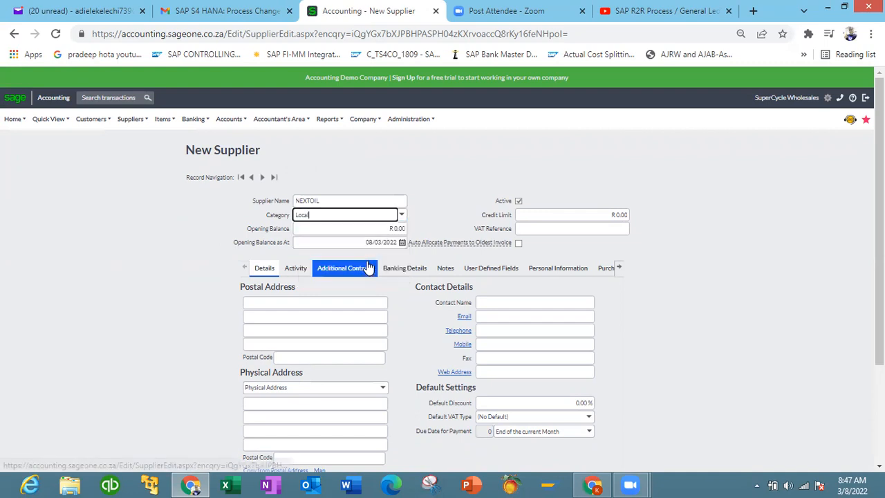
- Set the supplier's opening balance to R 6,000,000.00 as at 01/03/2022
{"action": "left_click", "coordinate": [353, 232]}
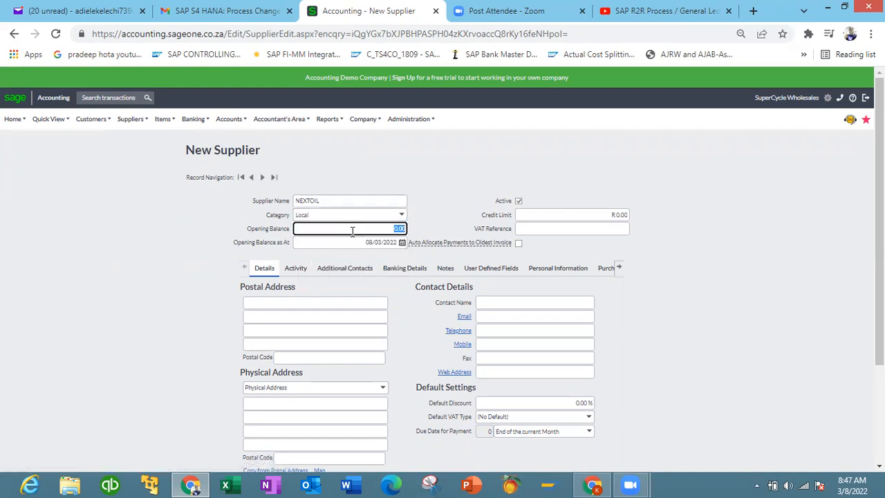
{"action": "type", "text": "45"}
{"action": "left_click", "coordinate": [401, 244]}
{"action": "left_click", "coordinate": [325, 275]}
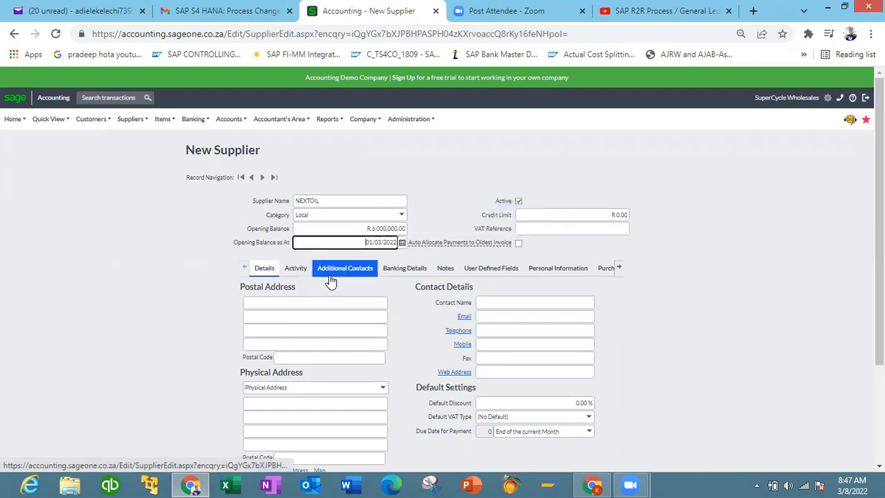
- Fill in the supplier's contact e-mail and telephone number from the suggested entries
{"action": "left_click", "coordinate": [490, 315]}
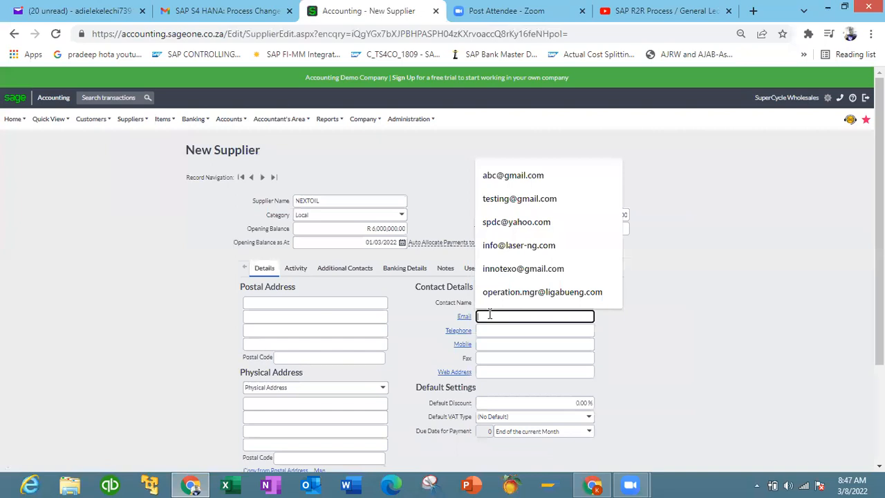
{"action": "left_click", "coordinate": [519, 201]}
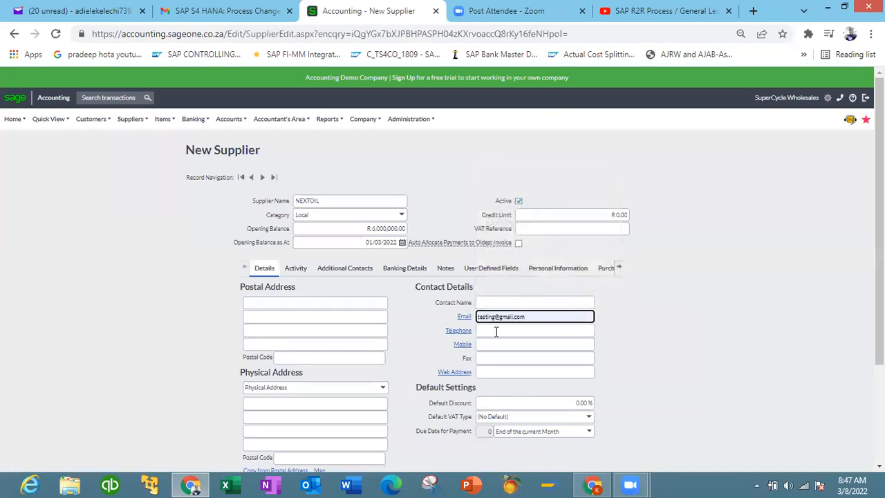
{"action": "left_click", "coordinate": [498, 331]}
{"action": "left_click", "coordinate": [520, 390]}
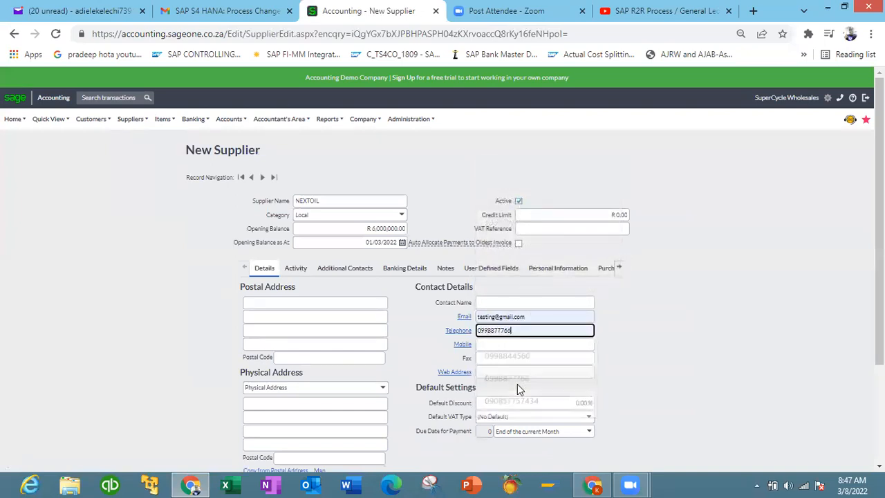
- Set the supplier's default VAT type to No VAT and save the supplier record
{"action": "left_click", "coordinate": [588, 417]}
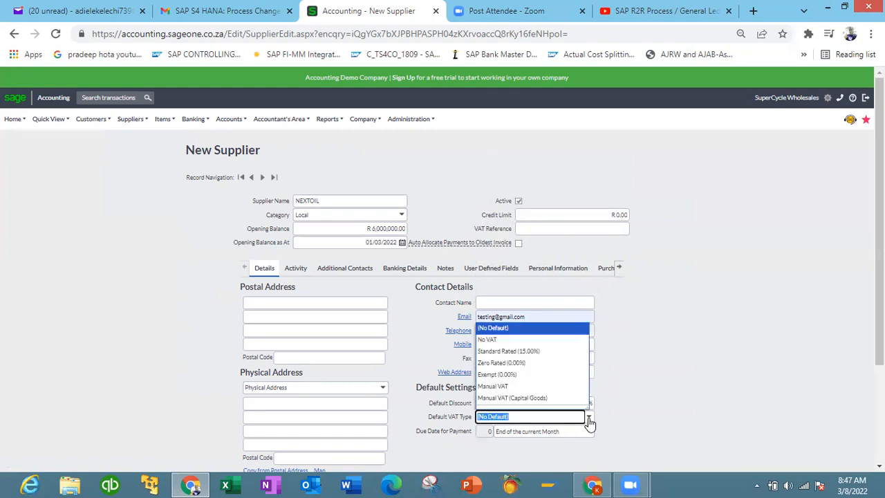
{"action": "left_click", "coordinate": [534, 339]}
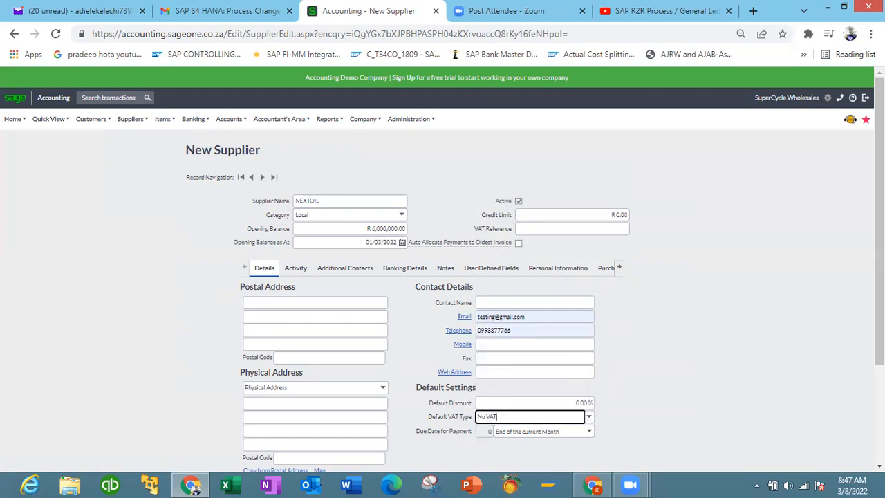
{"action": "scroll", "coordinate": [728, 371], "scroll_direction": "down", "scroll_amount": 2}
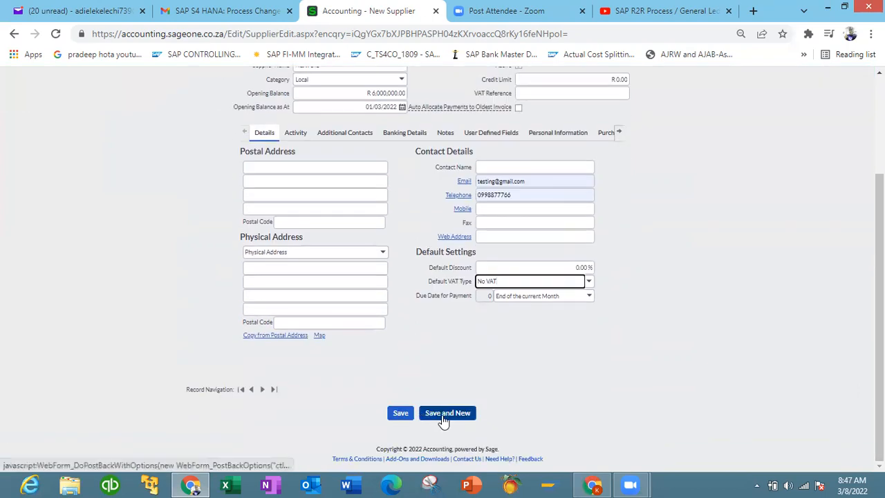
{"action": "left_click", "coordinate": [401, 414]}
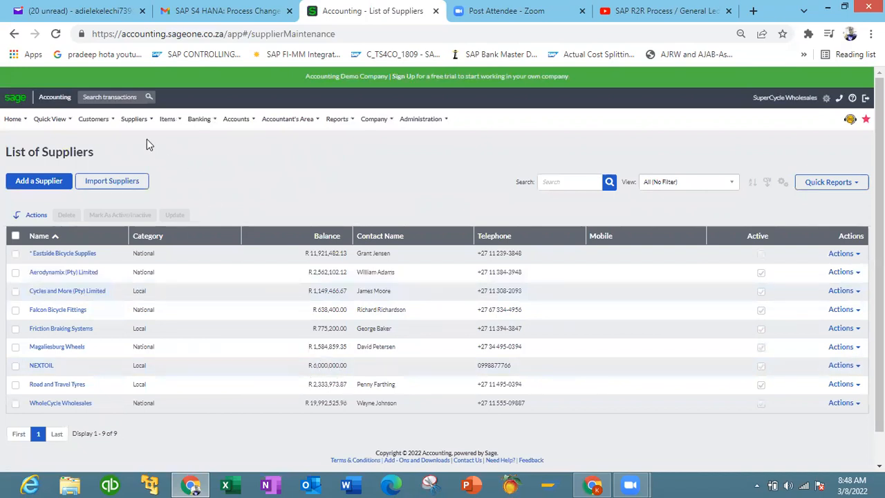
- Add a new supplier payment and choose NEXTOIL as the supplier
{"action": "mouse_move", "coordinate": [140, 123]}
{"action": "mouse_move", "coordinate": [153, 171]}
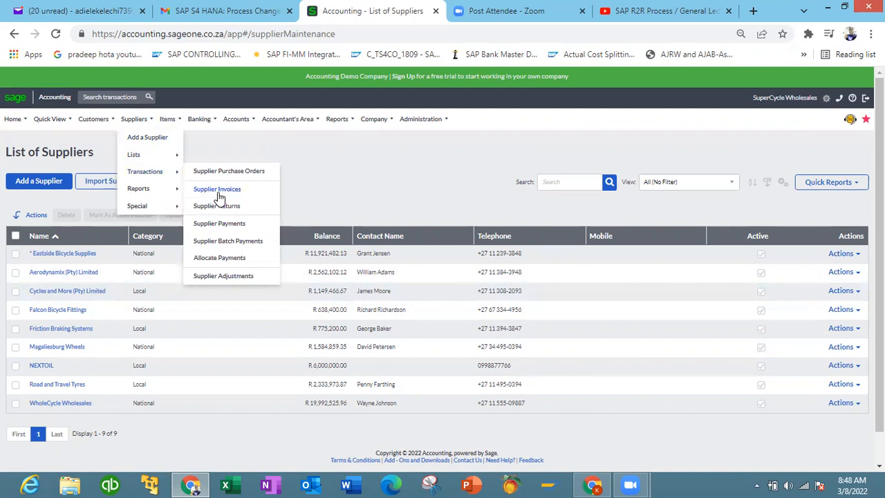
{"action": "left_click", "coordinate": [223, 224]}
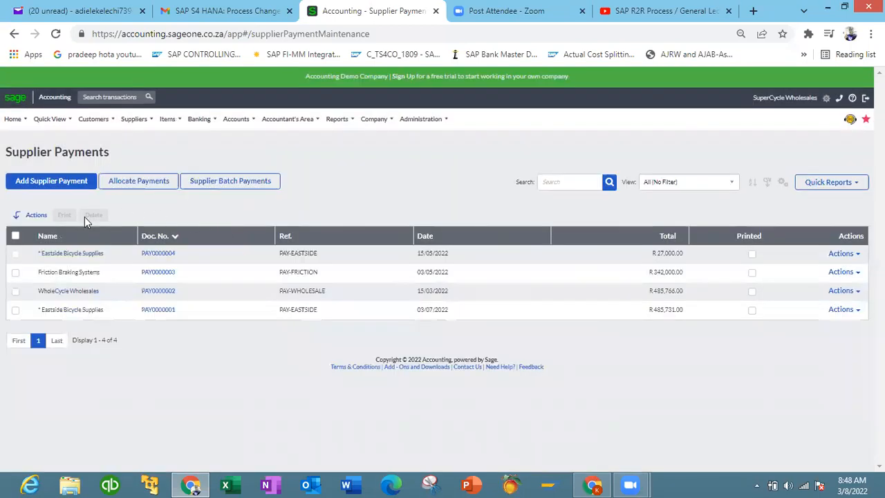
{"action": "left_click", "coordinate": [61, 182]}
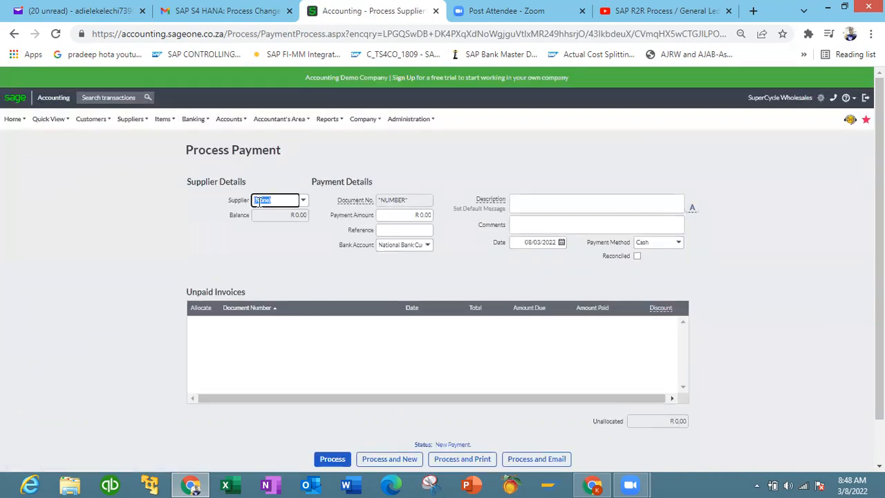
{"action": "left_click", "coordinate": [258, 201]}
{"action": "type", "text": "ne"}
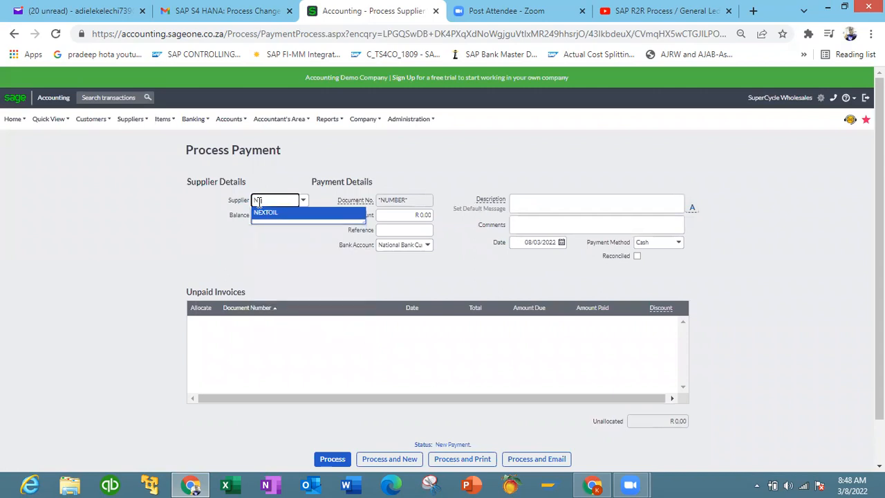
{"action": "left_click", "coordinate": [268, 218]}
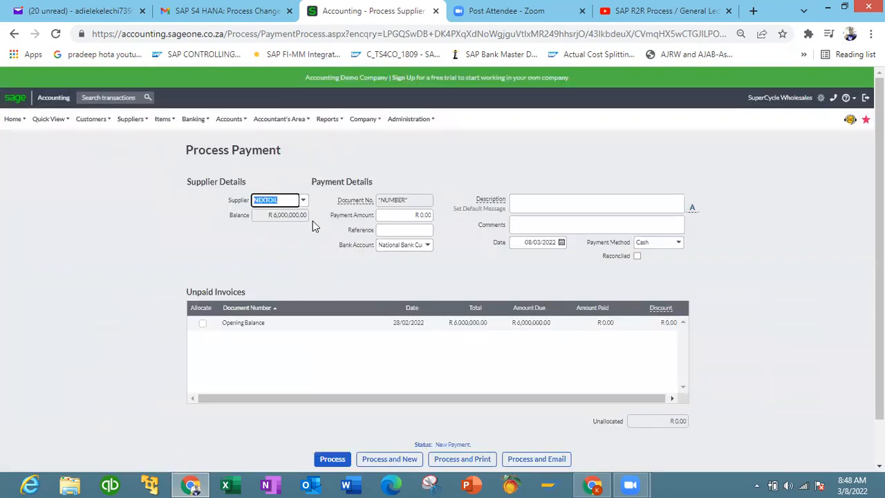
- Set the payment amount to R 3,000,000.00 and the reference to CHQ-0099
{"action": "left_click", "coordinate": [404, 215]}
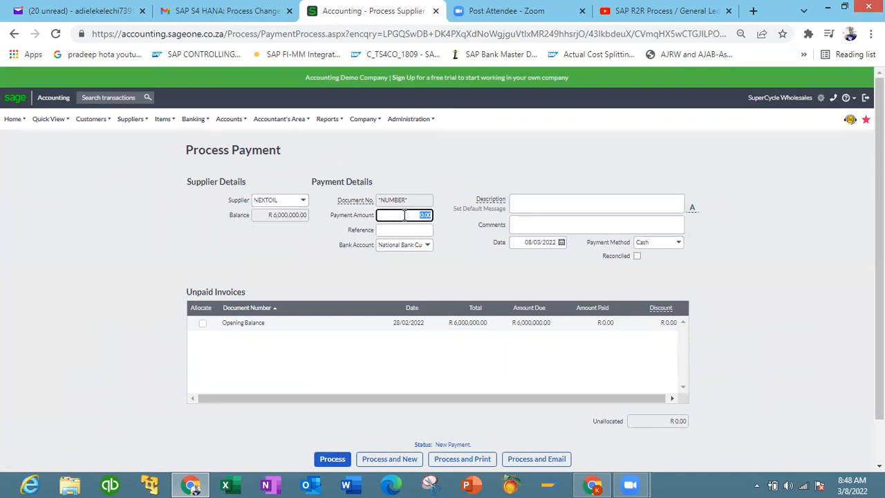
{"action": "type", "text": "6"}
{"action": "type", "text": "000000"}
{"action": "key", "text": "Tab"}
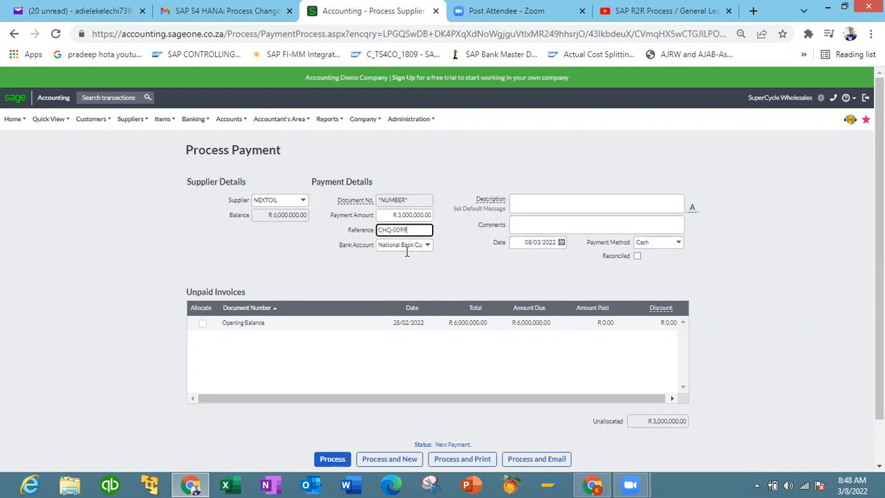
- Set the payment method to Cheque and allocate the payment to the supplier's unpaid Opening Balance
{"action": "left_click", "coordinate": [680, 243]}
{"action": "left_click", "coordinate": [675, 275]}
{"action": "left_click", "coordinate": [679, 242]}
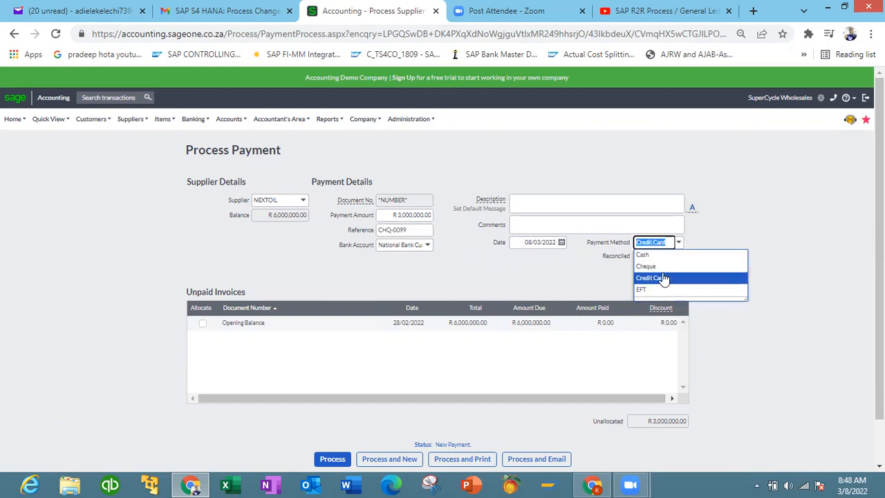
{"action": "left_click", "coordinate": [662, 269]}
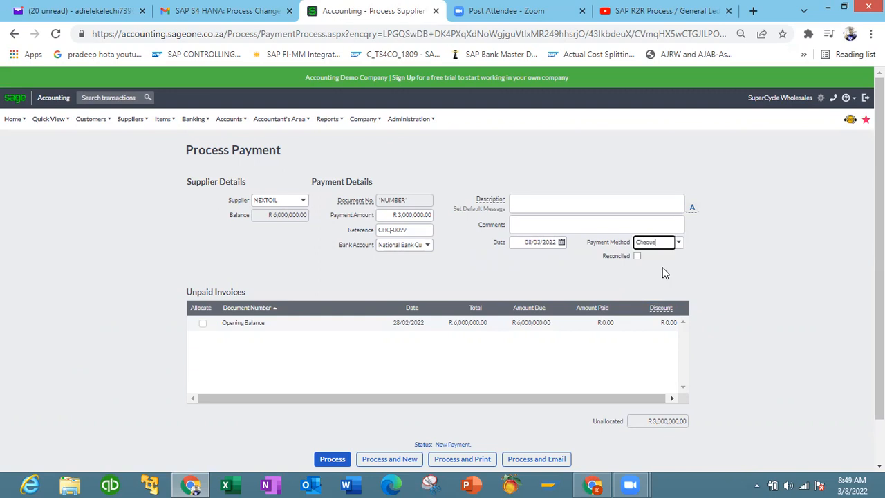
{"action": "left_click", "coordinate": [201, 325]}
- Enter "part payment" as the payment description and process the supplier payment
{"action": "left_click", "coordinate": [522, 206]}
{"action": "type", "text": "Bla"}
{"action": "key", "text": "BackSpace"}
{"action": "type", "text": "pafrt payment"}
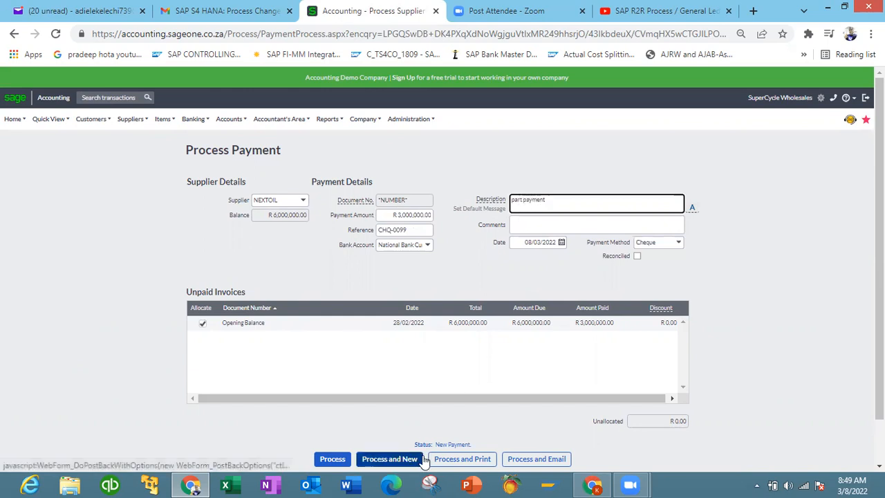
{"action": "left_click", "coordinate": [336, 460]}
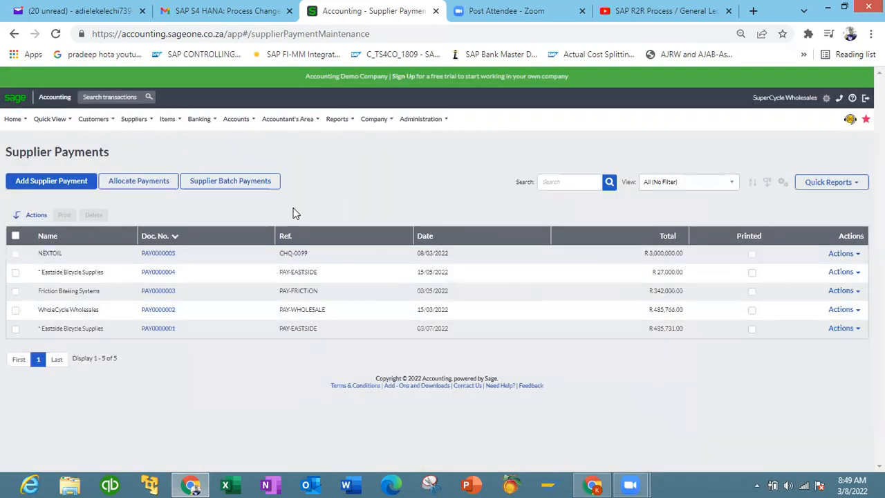
- Generate the Supplier Transactions report for the current month, with the supplier range limited to NEXTOIL
{"action": "mouse_move", "coordinate": [137, 125]}
{"action": "mouse_move", "coordinate": [145, 186]}
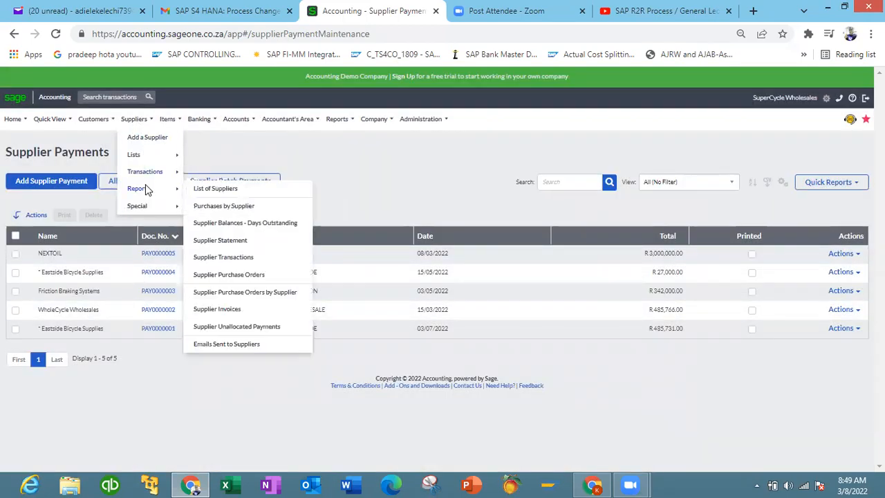
{"action": "left_click", "coordinate": [242, 257]}
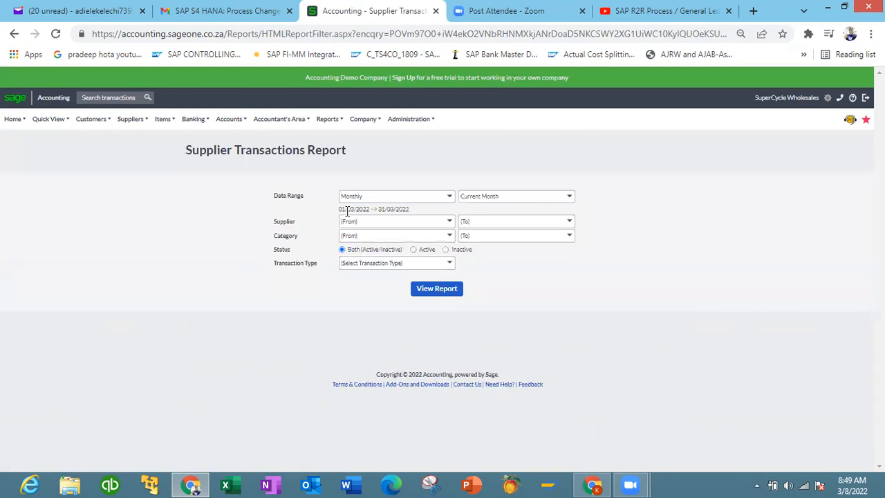
{"action": "left_click", "coordinate": [370, 221]}
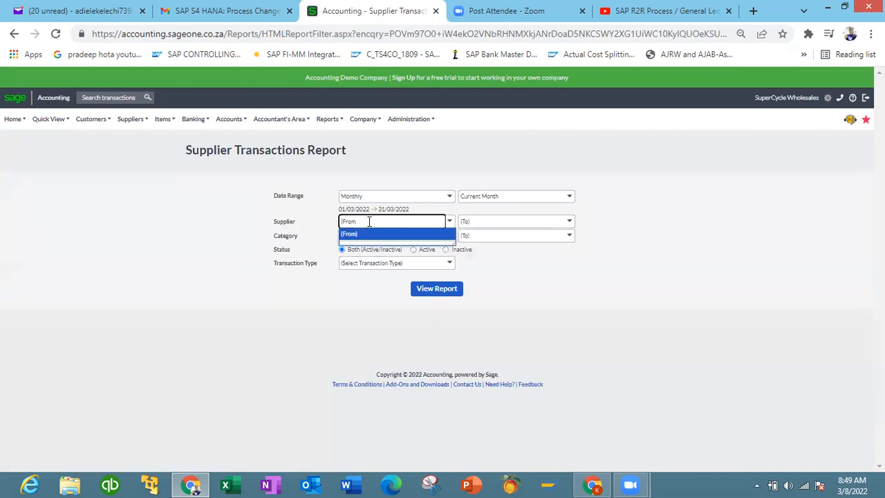
{"action": "type", "text": "NEXTOIL"}
{"action": "left_click", "coordinate": [376, 234]}
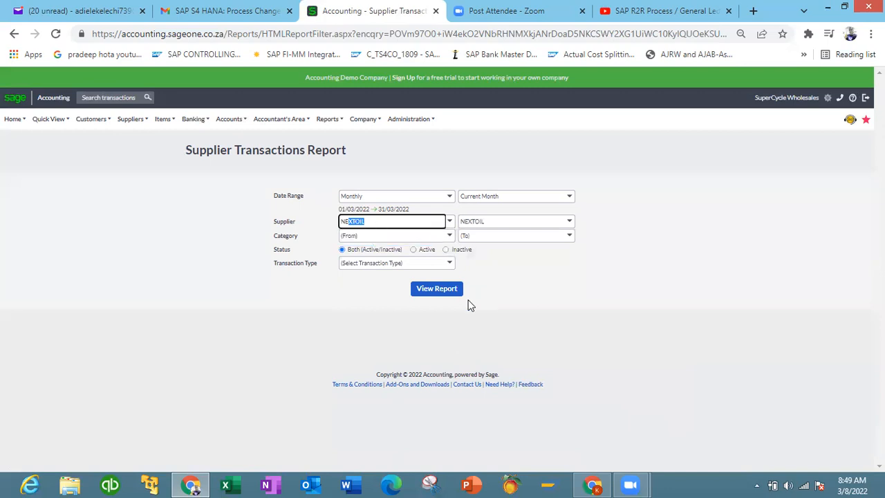
{"action": "left_click", "coordinate": [431, 292]}
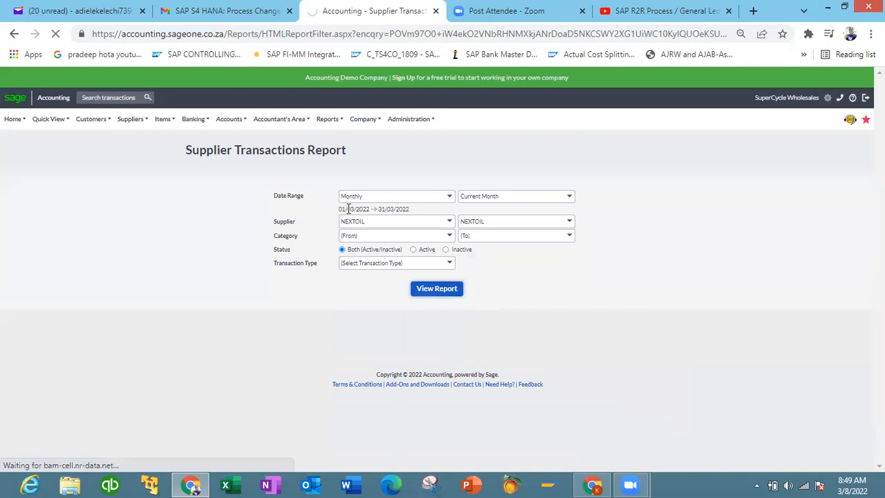